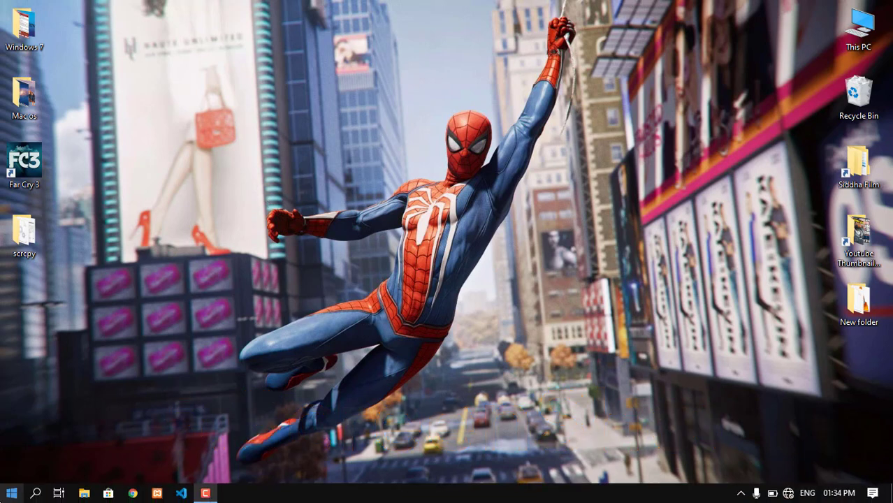
- Launch Paint and paste the desktop screenshot onto a new canvas
key(super)
text(paint)
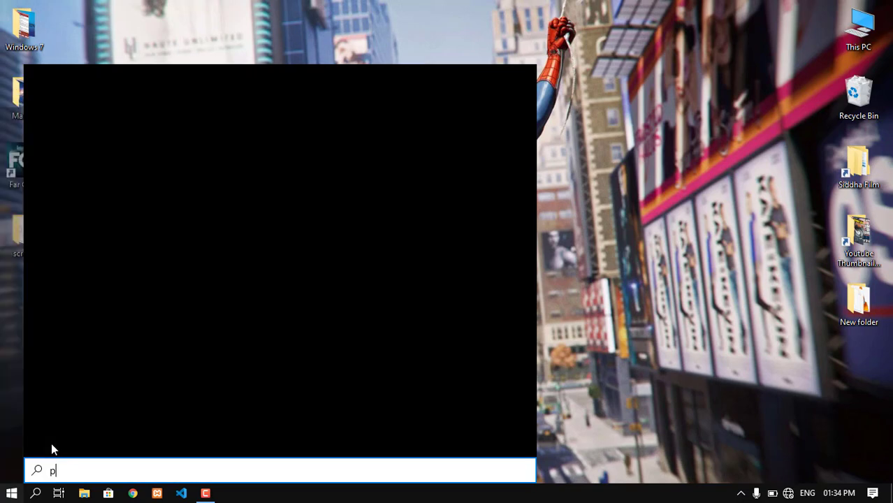
key(Return)
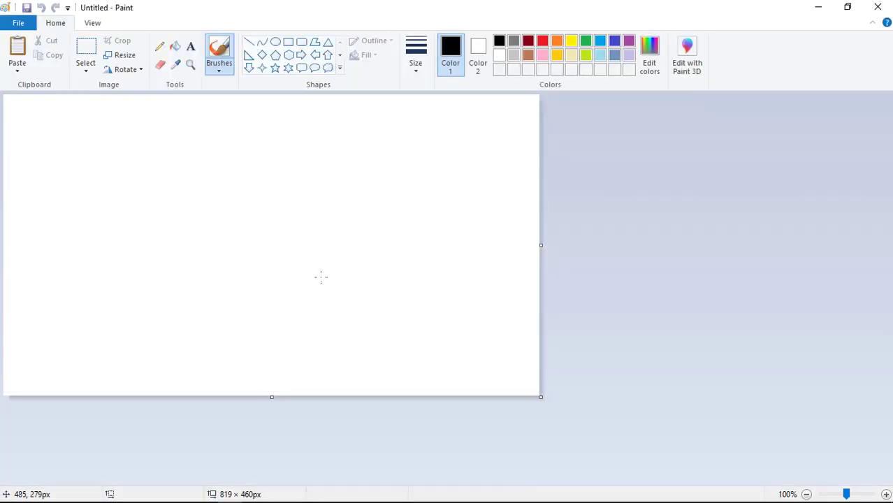
key(ctrl+v)
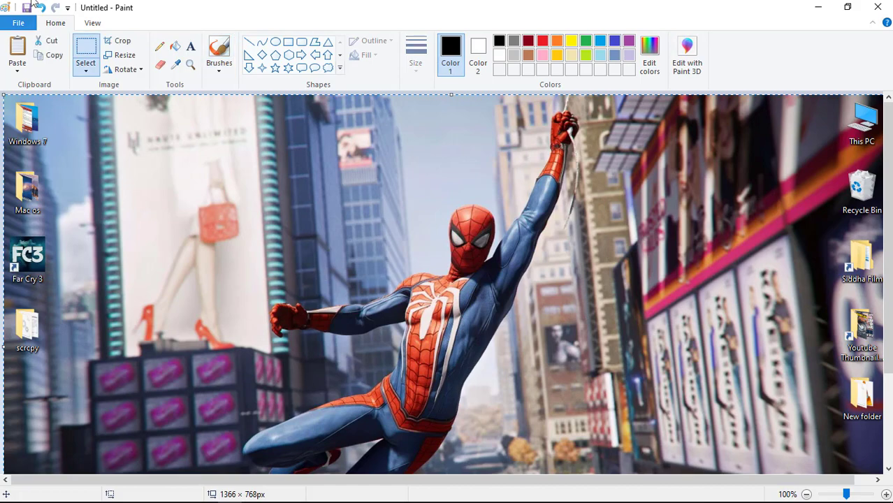
- Save the image to the Desktop as Untitled.png and close Paint
click(18, 24)
click(19, 24)
click(18, 24)
key(Escape)
key(ctrl+s)
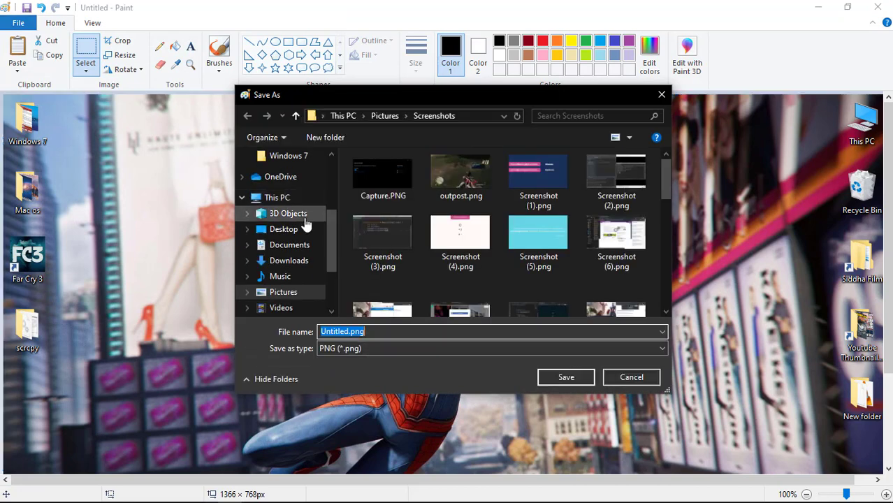
scroll(304, 292, down, 1)
click(318, 230)
click(568, 377)
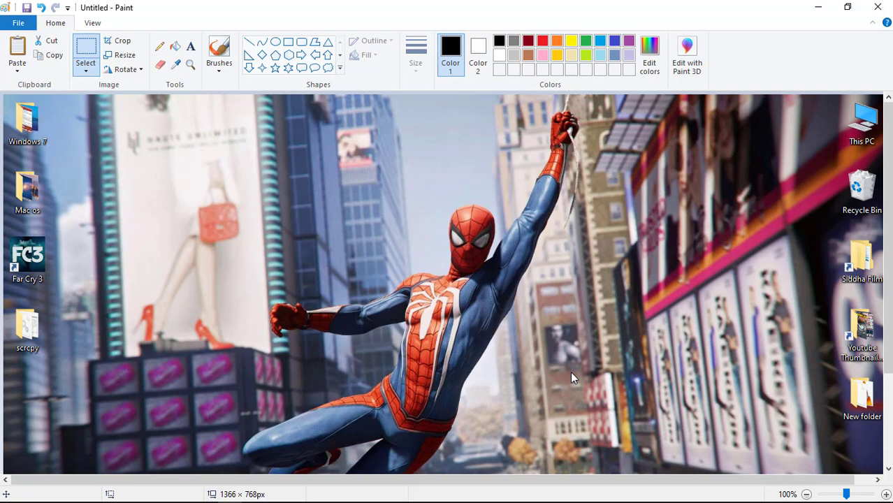
click(878, 7)
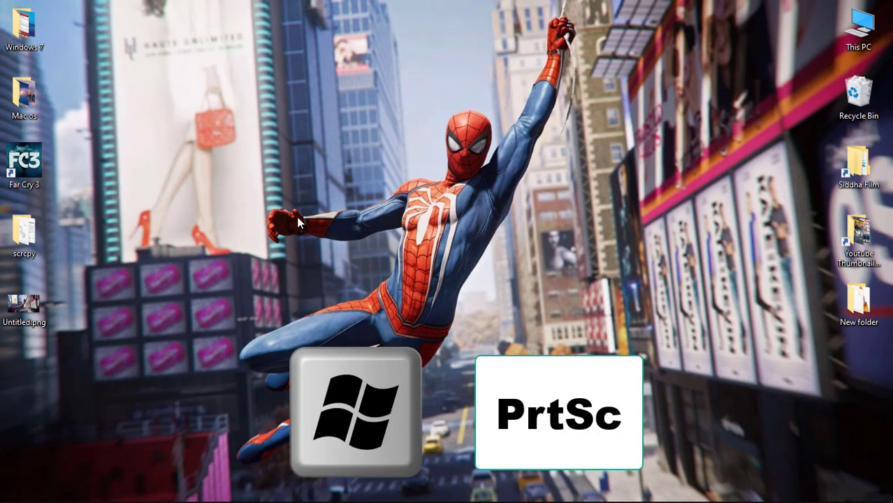
- Capture the whole desktop straight to a screenshot file with Win+PrtSc
key(super+Print)
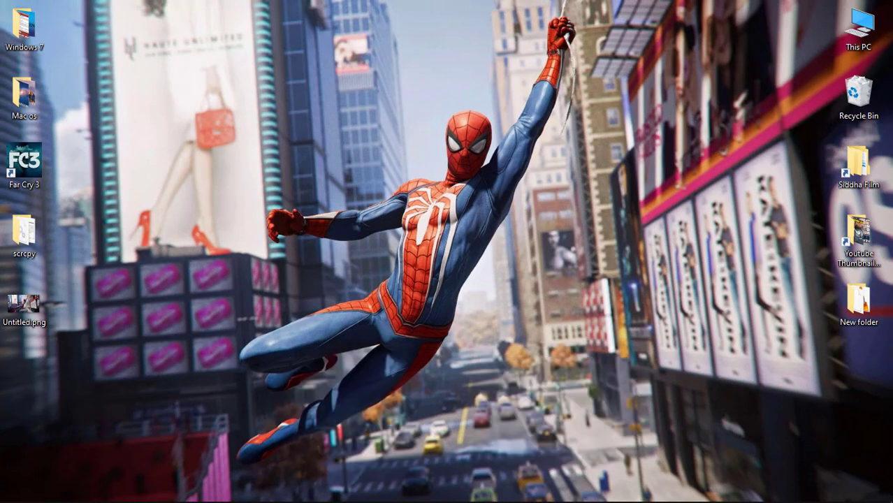
- Browse from This PC to Pictures and open the Screenshots folder
double_click(839, 29)
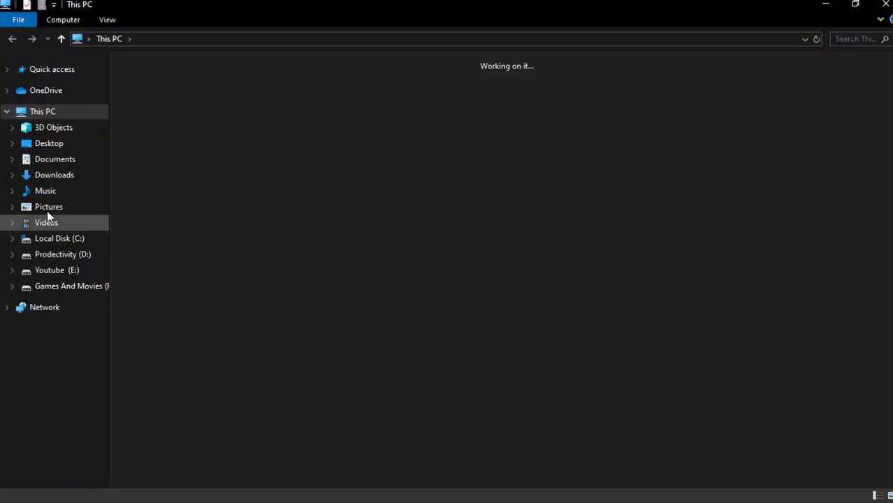
click(77, 208)
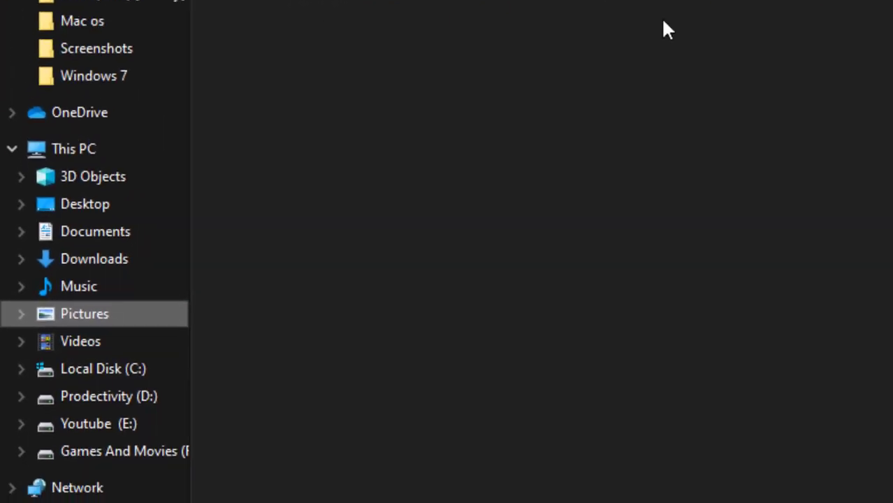
double_click(271, 113)
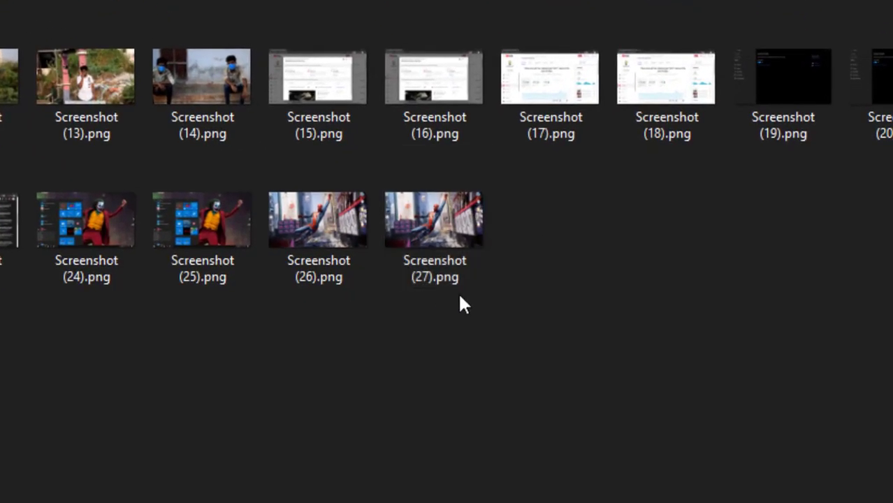
- Take two more full-screen screenshots, creating Screenshot (28).png and Screenshot (29).png
key(super+Print)
scroll(461, 304, down, 1)
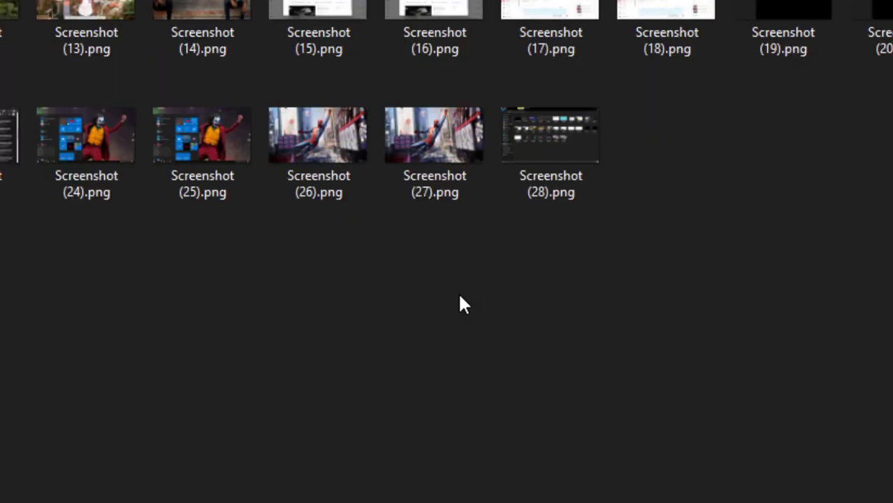
key(super)
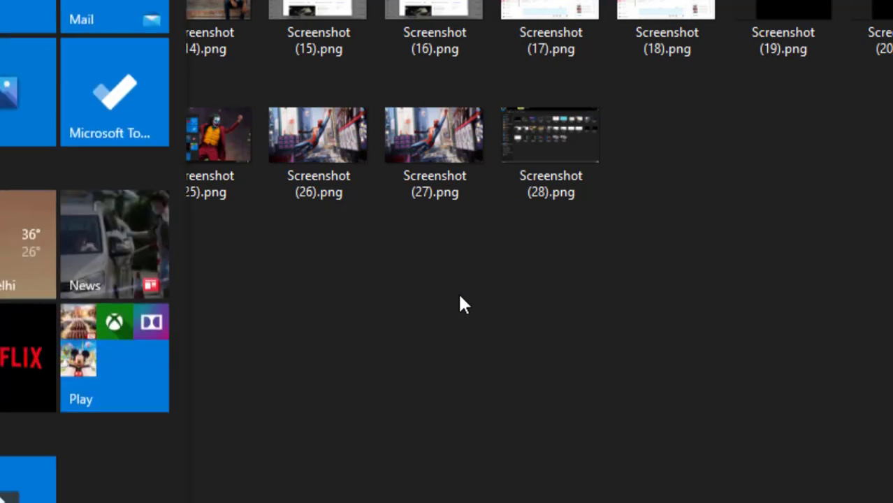
key(super)
key(super+Print)
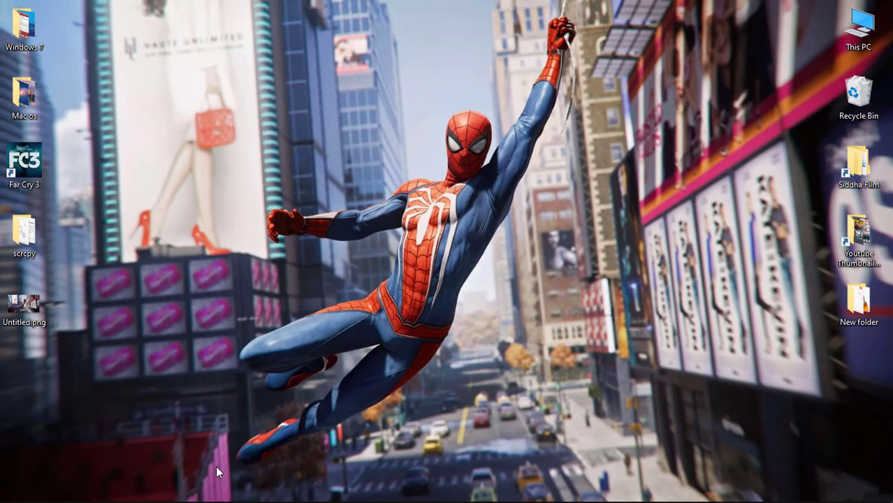
- Advance the wallpaper to the crouching Spider-Man scene, then select desktop icons including This PC
right_click(595, 267)
click(685, 351)
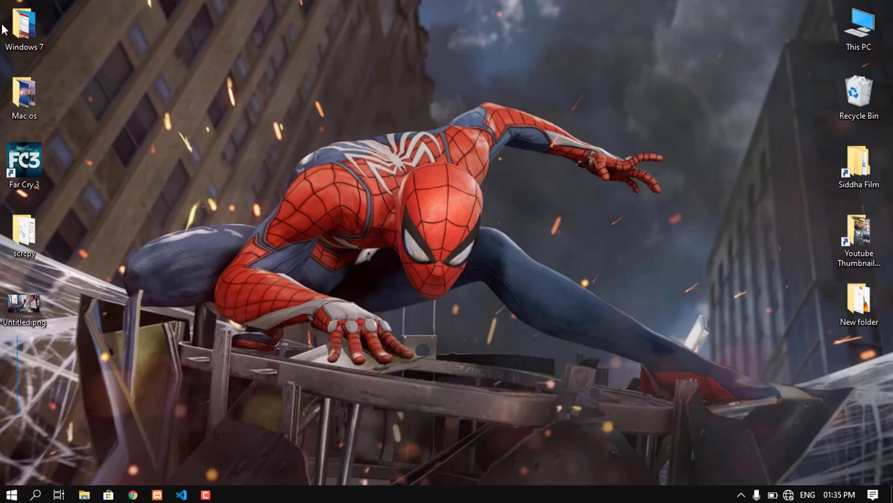
drag(21, 422, 69, 58)
click(70, 62)
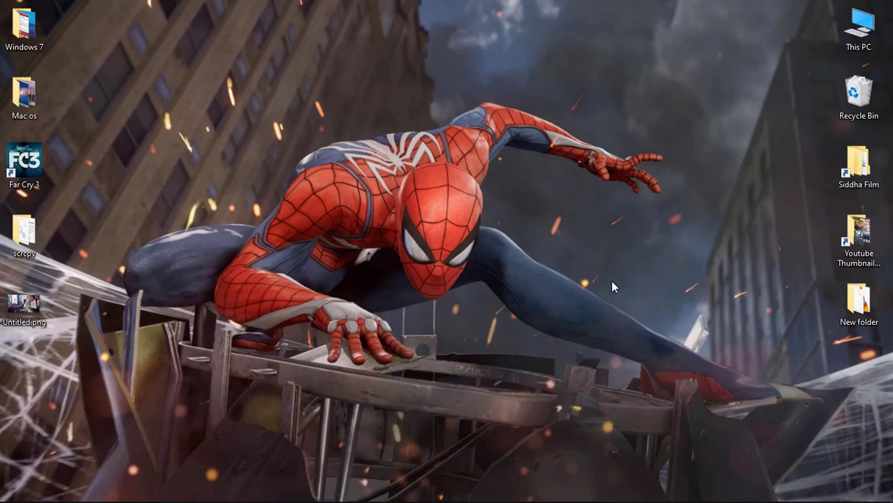
click(858, 28)
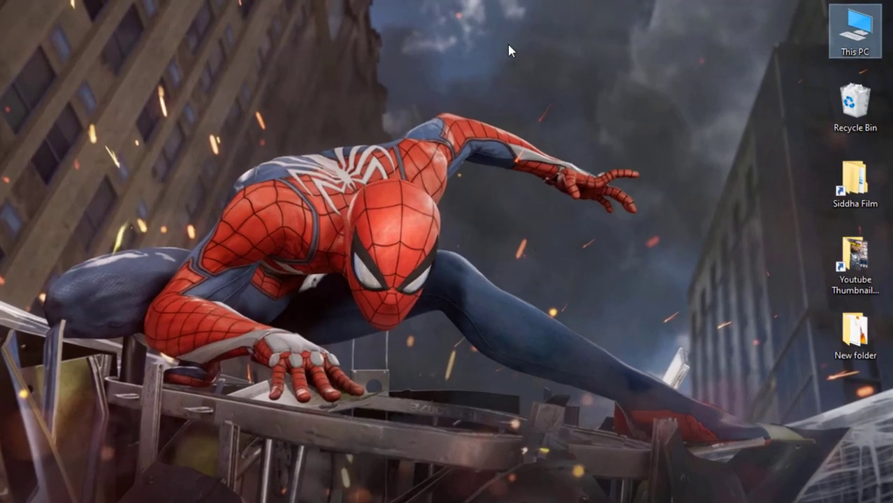
- Turn off Show desktop icons and advance the wallpaper to the red Marvel's Spider-Man poster
right_click(547, 43)
mouse_move(586, 50)
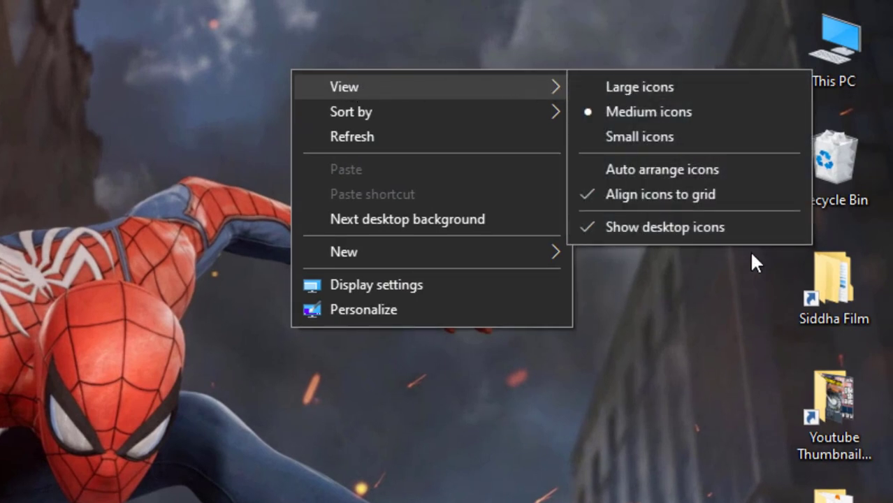
click(628, 227)
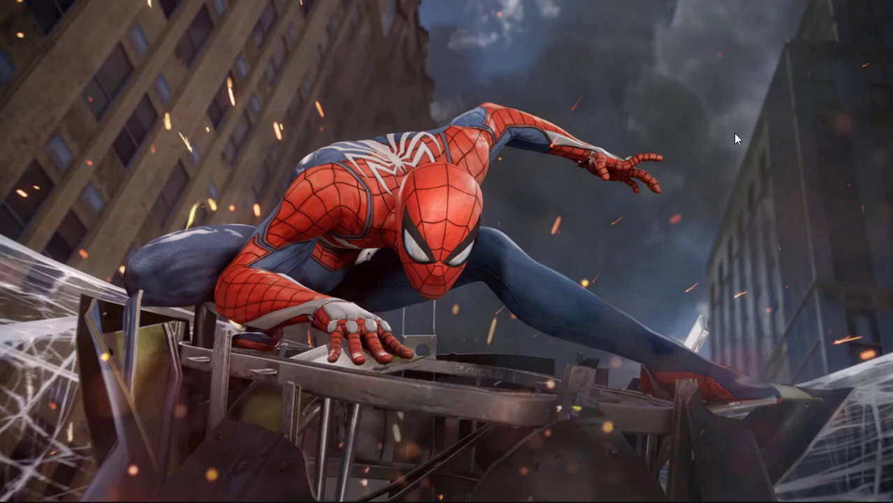
right_click(661, 139)
click(707, 225)
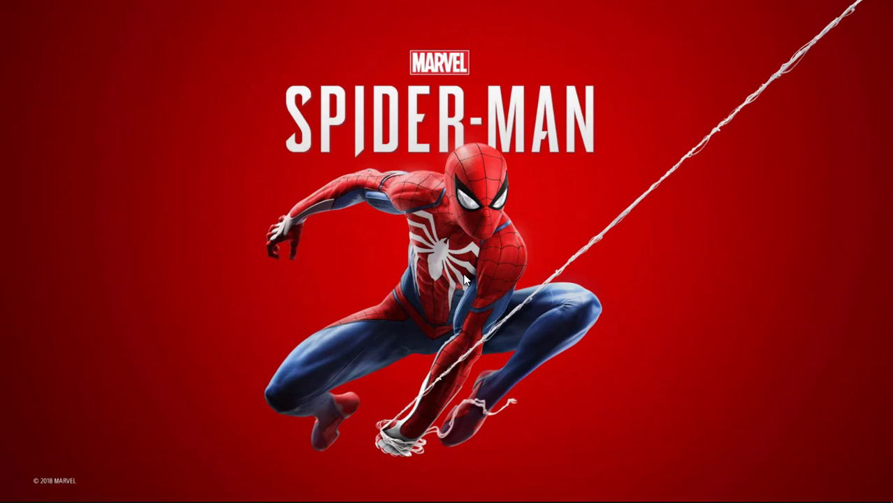
- Start µTorrent from the Start menu and close its window so it keeps running in the tray
key(super)
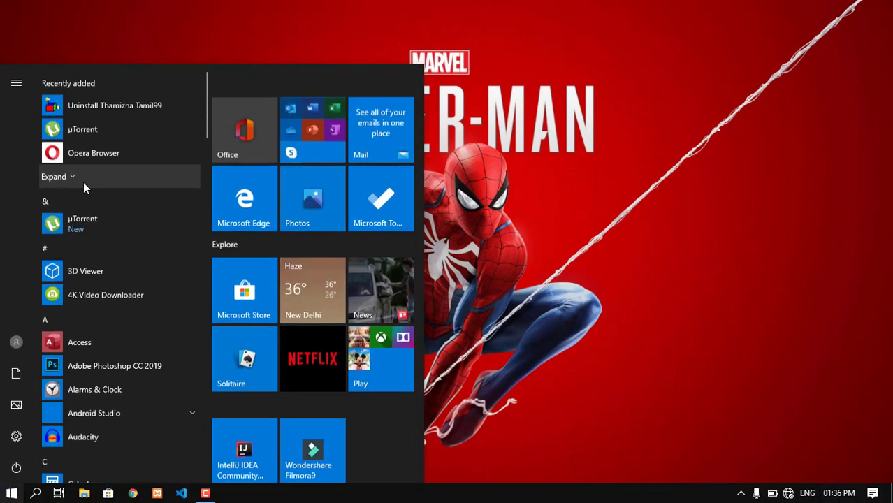
click(119, 125)
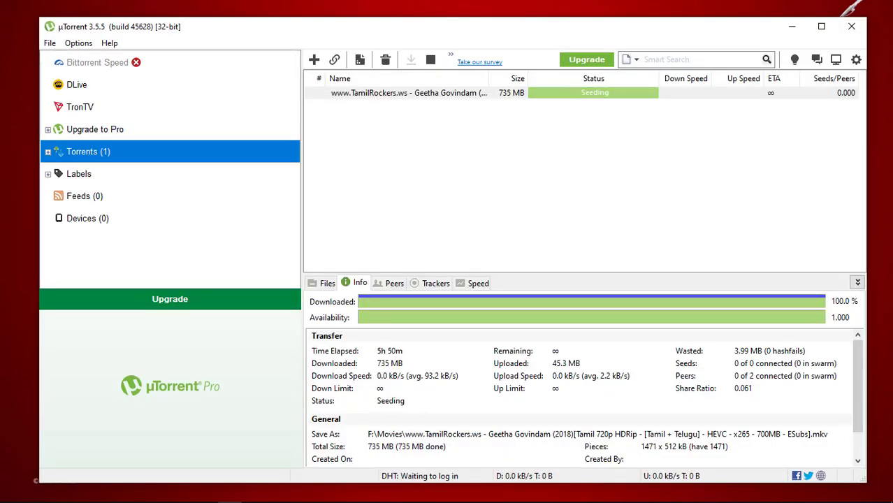
click(852, 30)
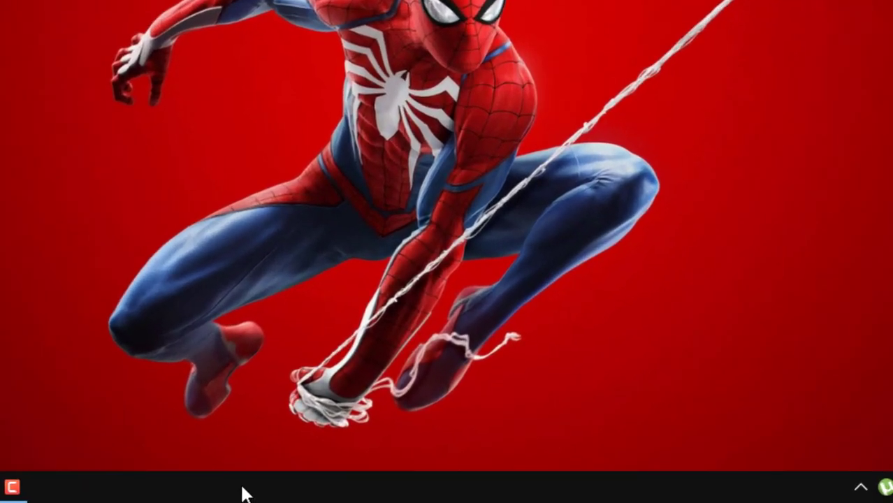
- Disable µTorrent on Task Manager's Startup tab, then close Task Manager
right_click(244, 493)
click(313, 371)
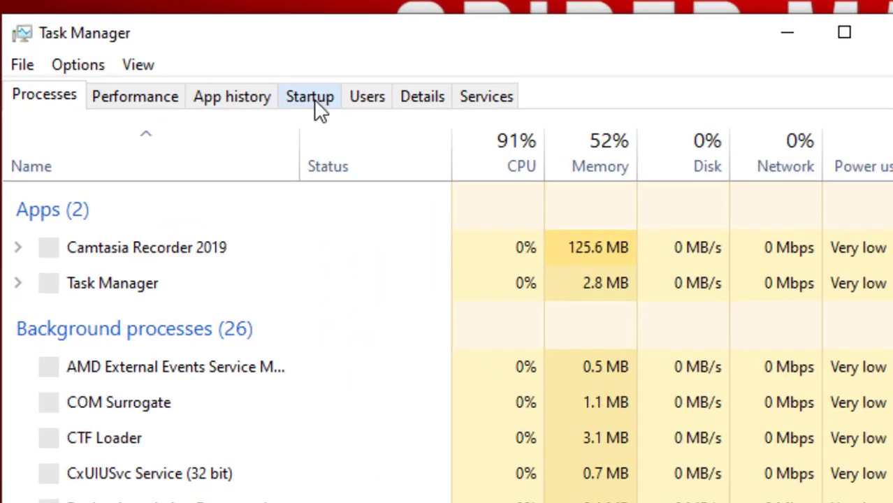
click(244, 134)
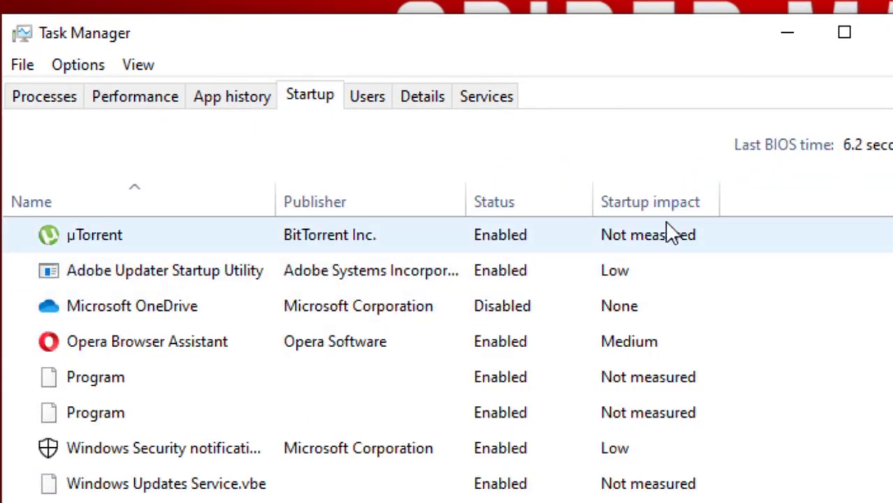
click(522, 243)
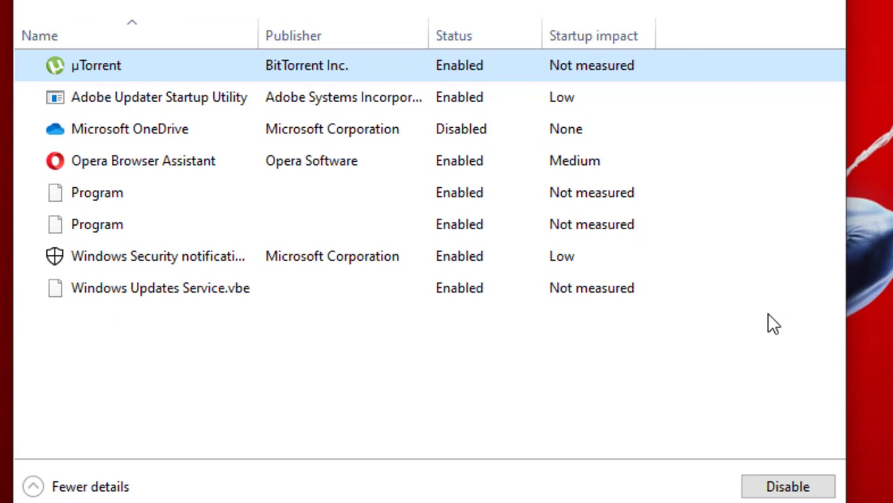
click(775, 489)
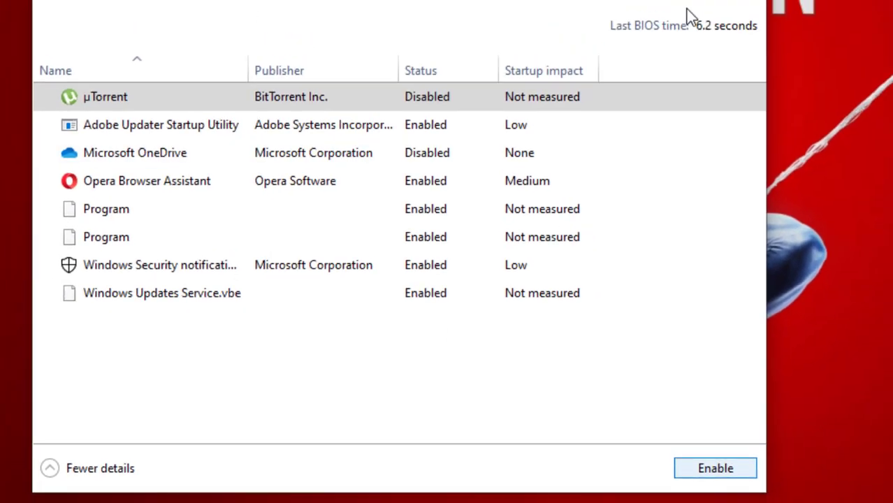
click(555, 92)
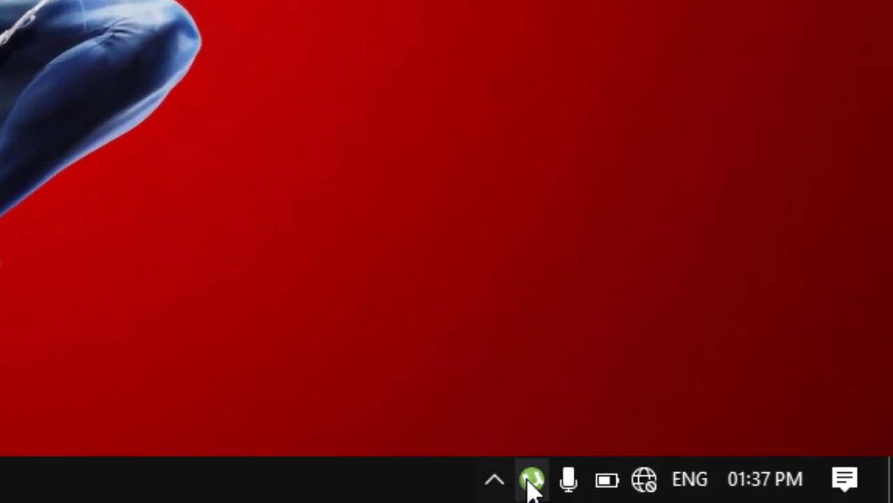
- Exit µTorrent from its tray icon and confirm with Yes
mouse_move(741, 495)
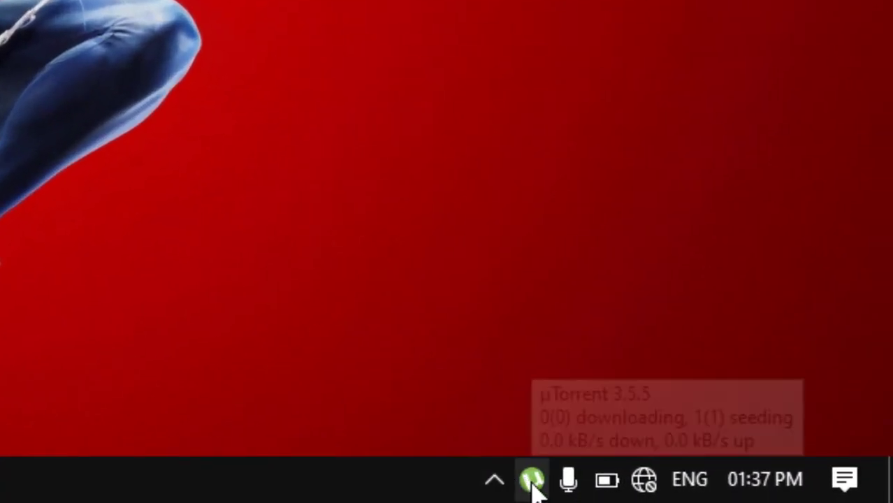
click(533, 481)
right_click(532, 480)
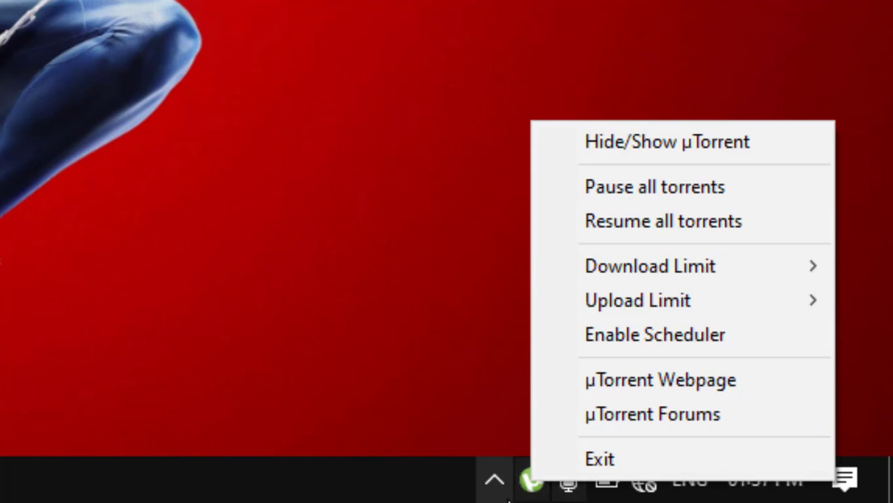
click(699, 461)
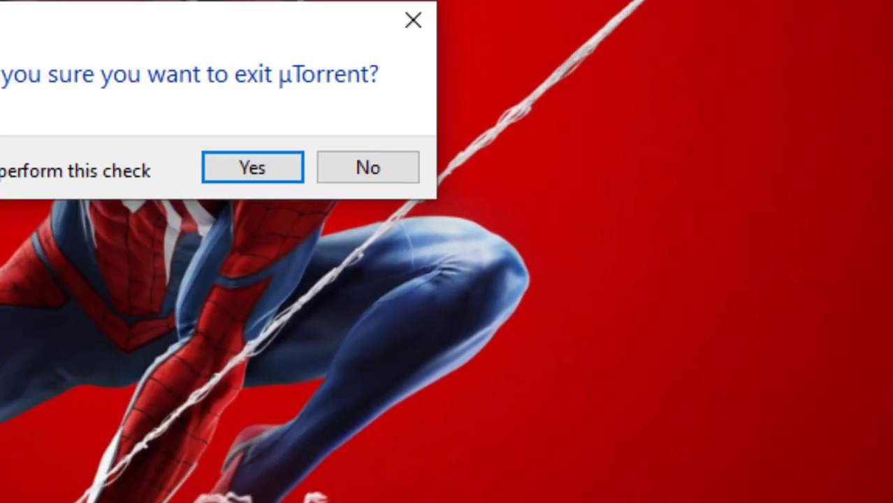
click(510, 364)
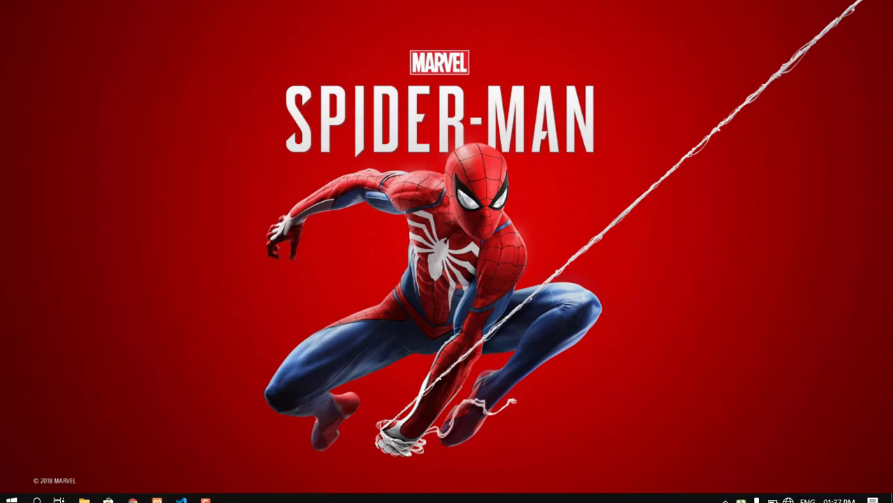
- Search 'snipp' to launch Snipping Tool and move its window to the upper right
click(11, 494)
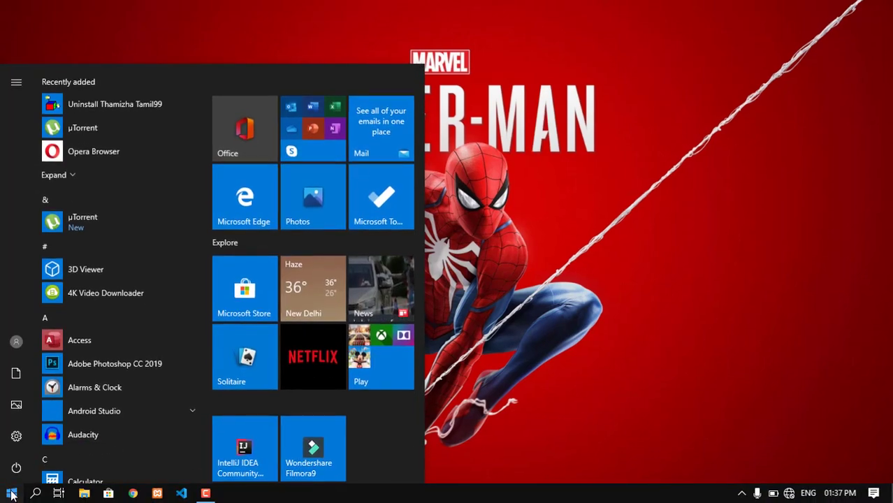
text(snipp)
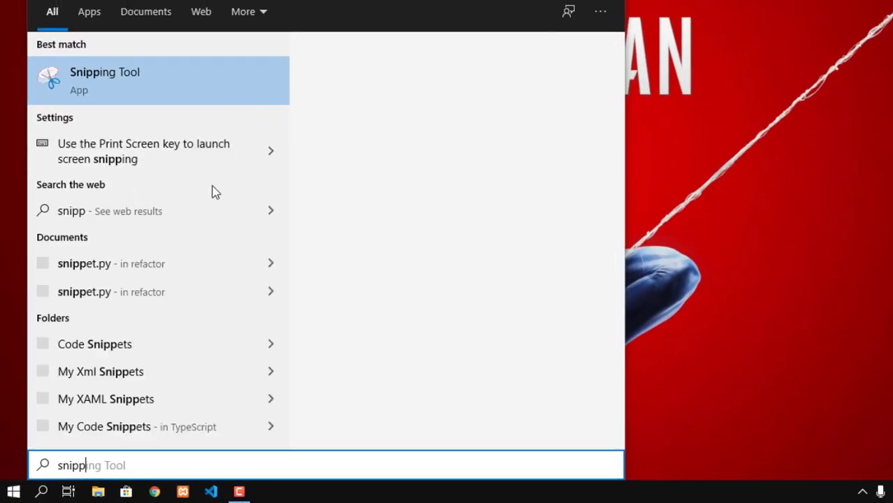
click(96, 99)
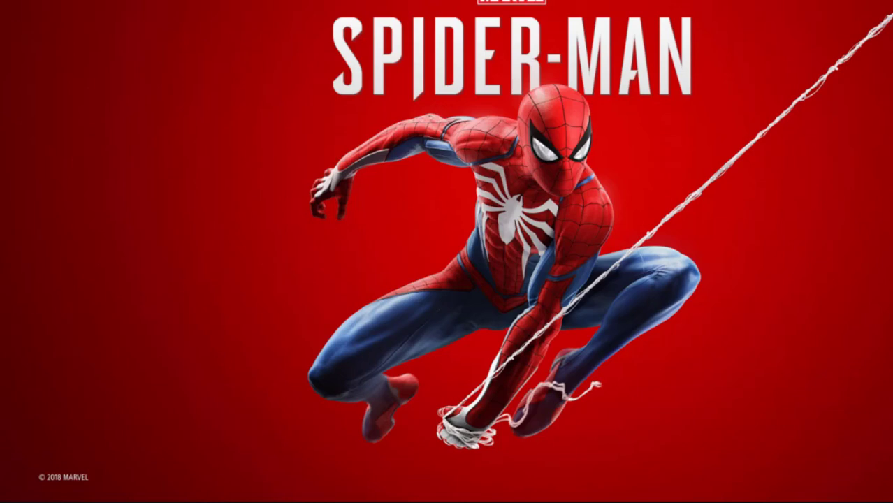
drag(522, 80, 848, 58)
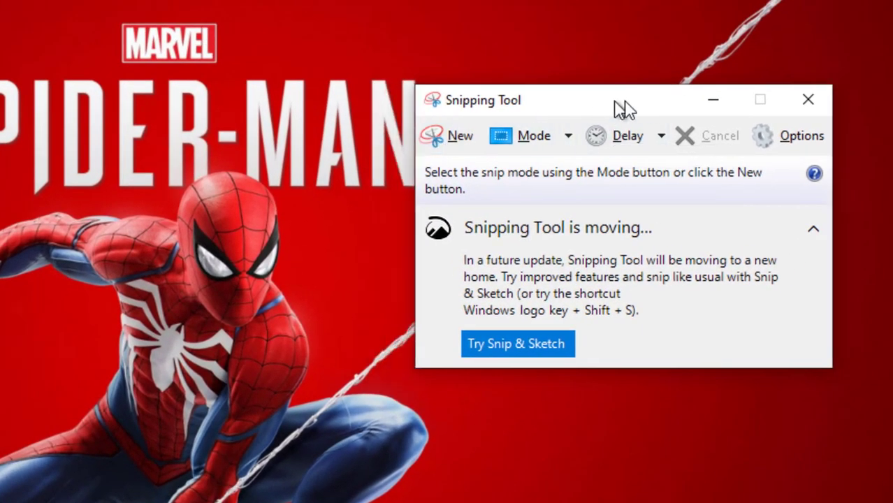
drag(624, 108, 640, 109)
- Take a new rectangular snip around the Spider-Man title and crouching figure
click(478, 142)
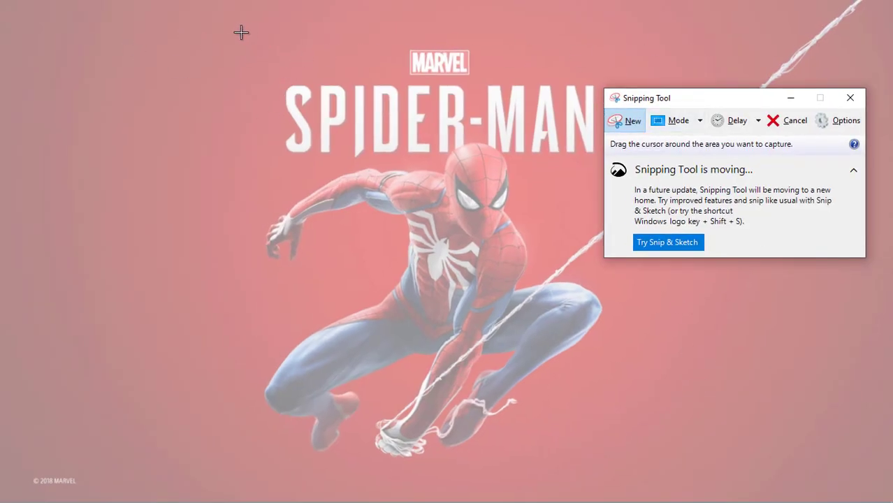
drag(241, 35, 647, 470)
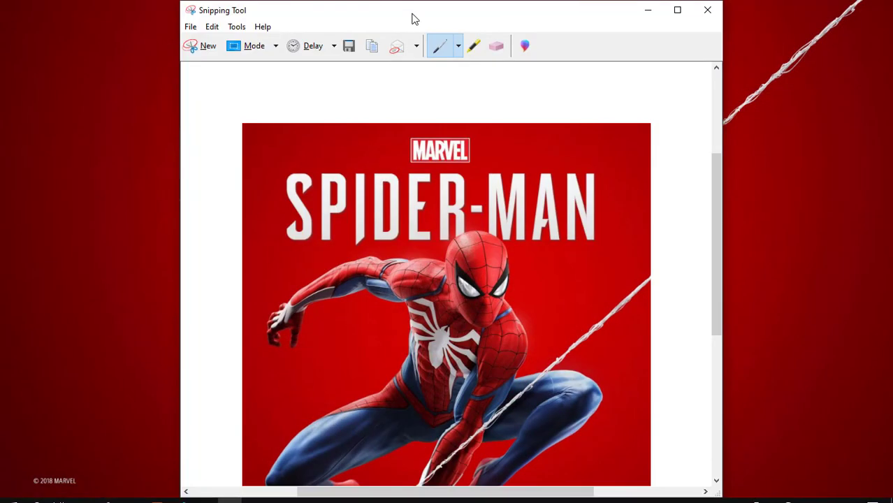
drag(632, 9, 594, 23)
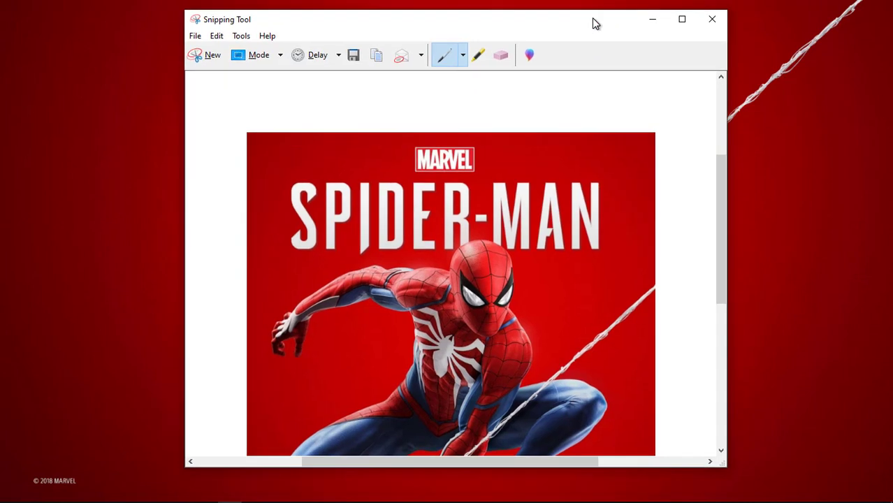
drag(721, 169, 720, 196)
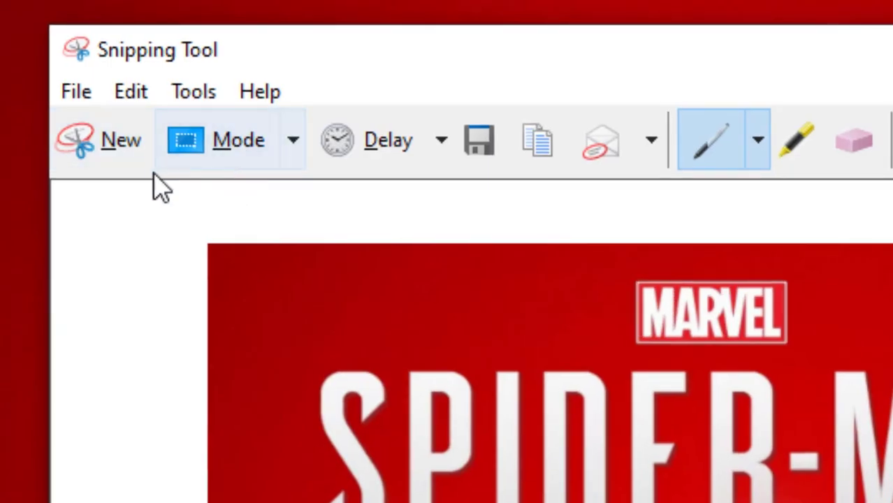
- Save the snip to the Desktop as Capture.PNG
click(78, 98)
click(16, 89)
click(70, 100)
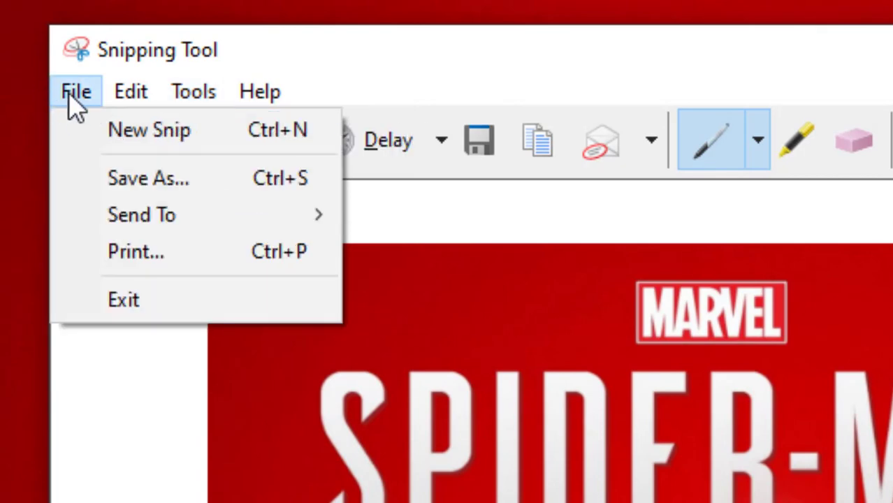
click(169, 199)
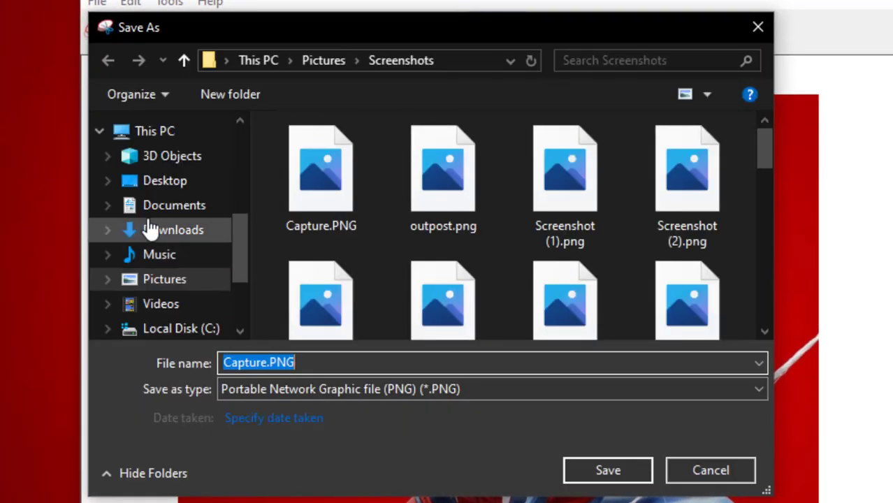
scroll(175, 280, down, 1)
scroll(175, 252, up, 1)
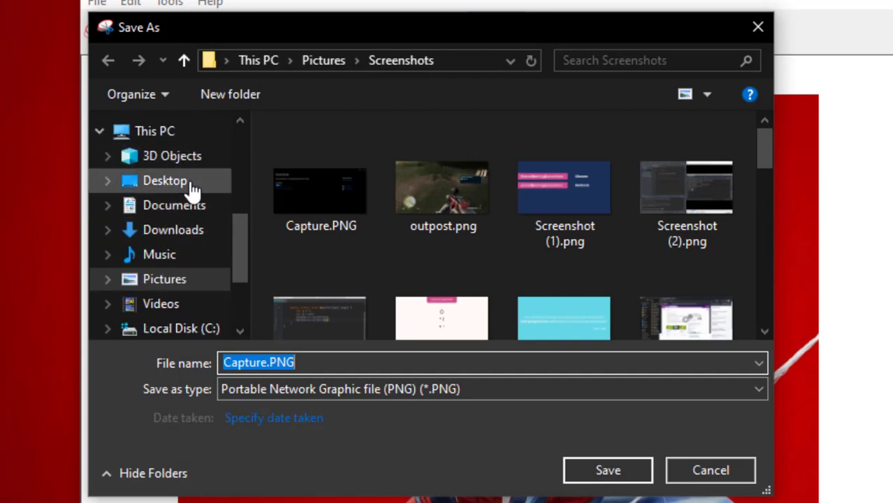
click(194, 183)
click(614, 474)
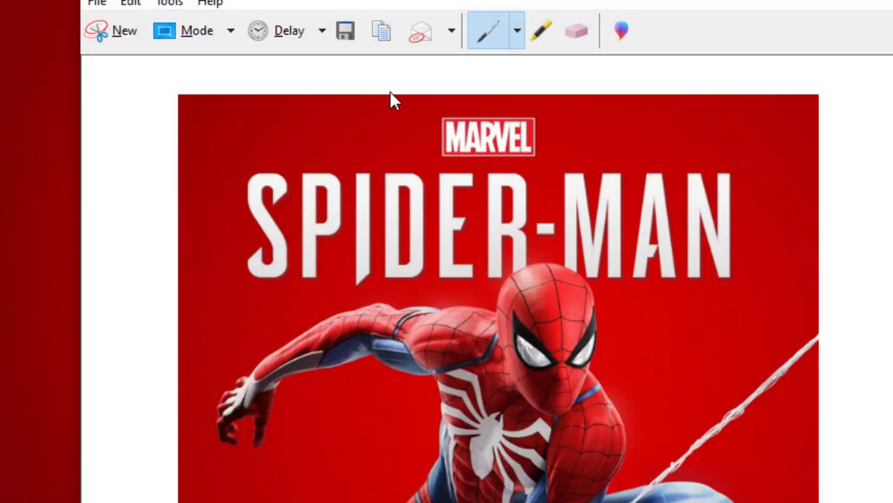
scroll(533, 390, down, 3)
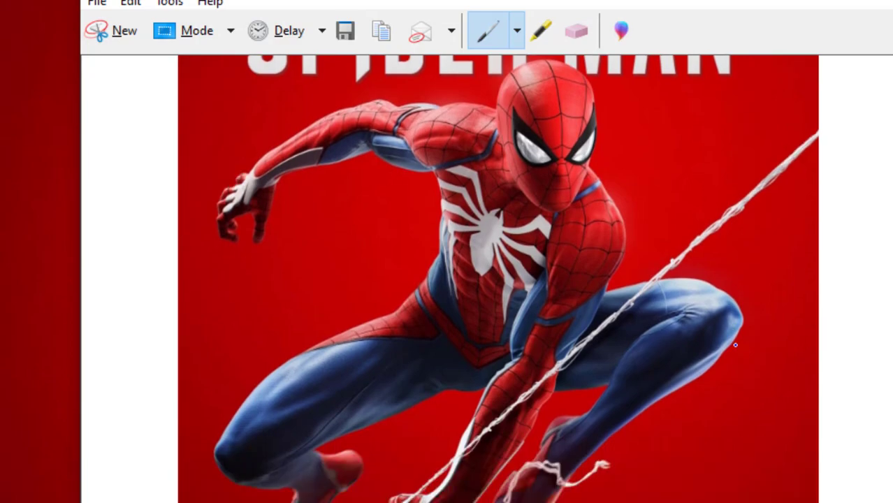
scroll(735, 345, up, 3)
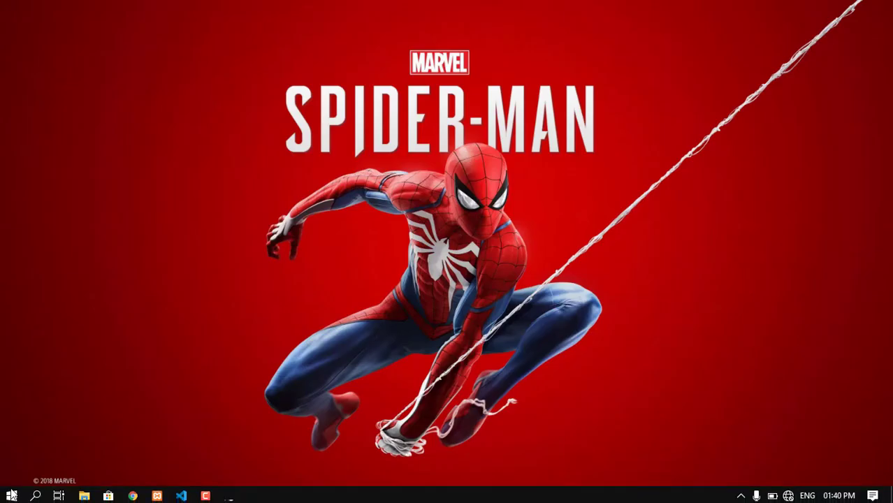
- Open Windows Settings from the Start menu and go to the Gaming section
click(12, 495)
click(626, 193)
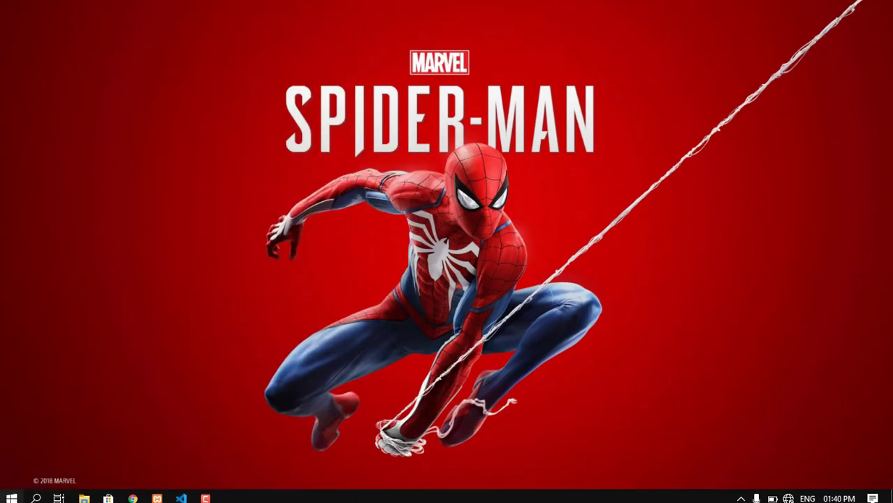
click(12, 495)
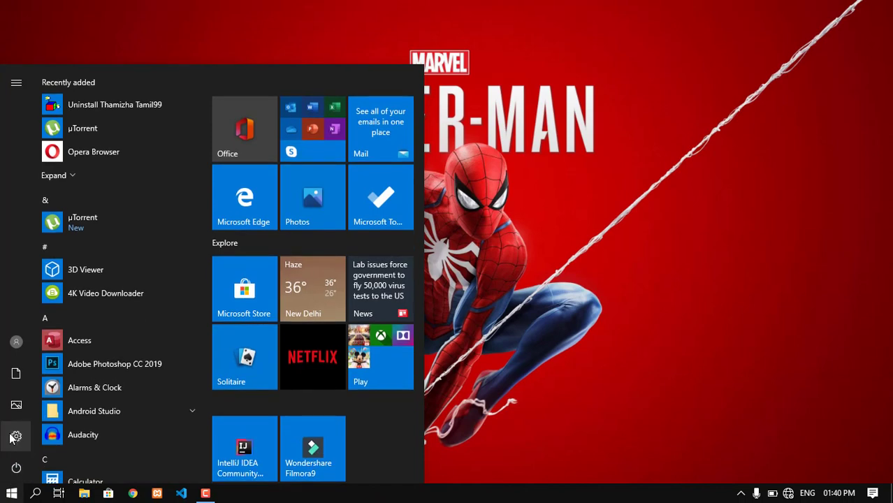
click(16, 437)
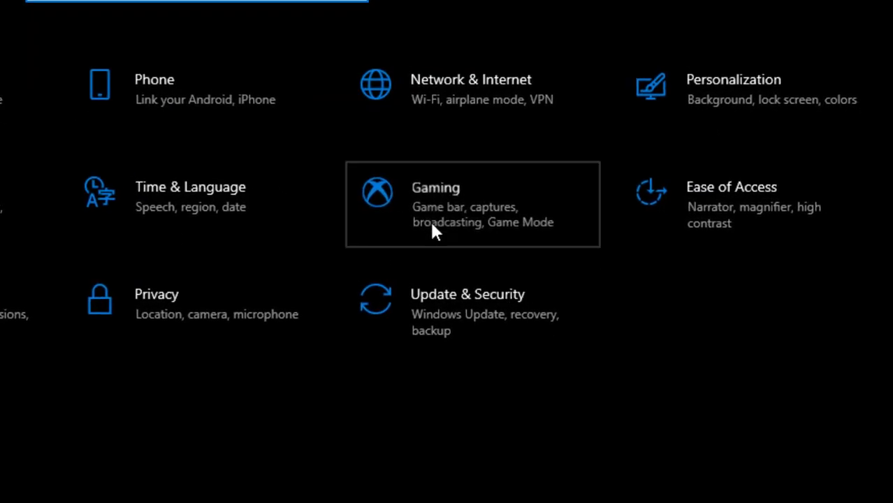
click(431, 231)
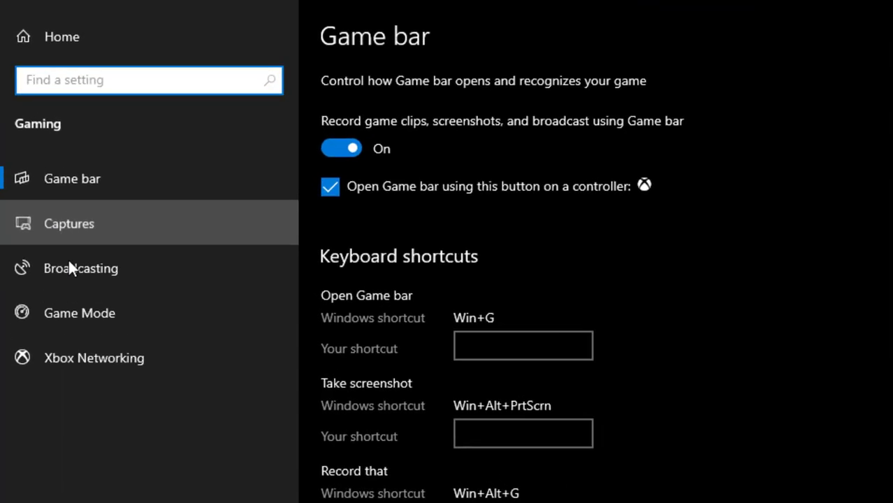
- On the Captures page, set 'Record in the background while I'm playing a game' to Off
click(99, 260)
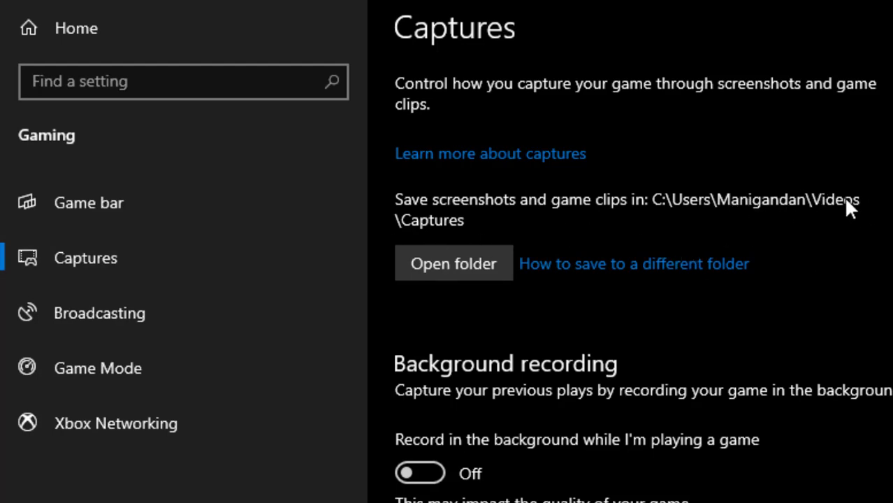
scroll(579, 230, down, 5)
scroll(579, 223, up, 1)
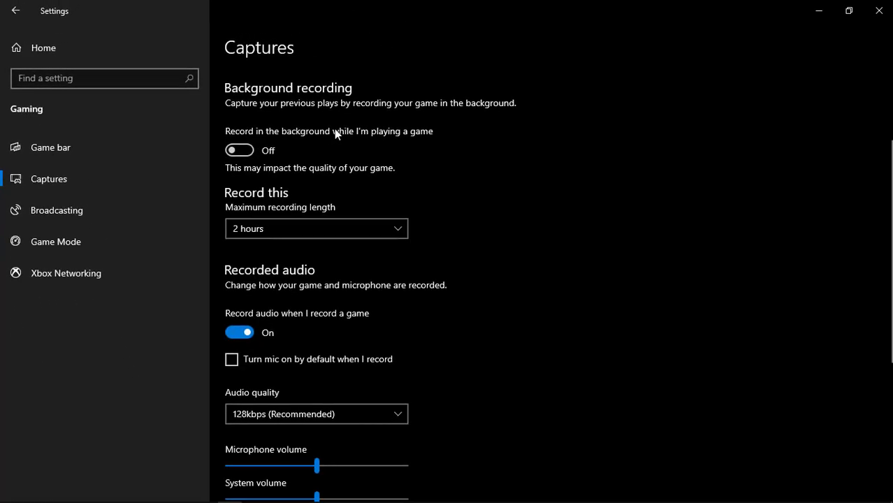
scroll(419, 162, down, 1)
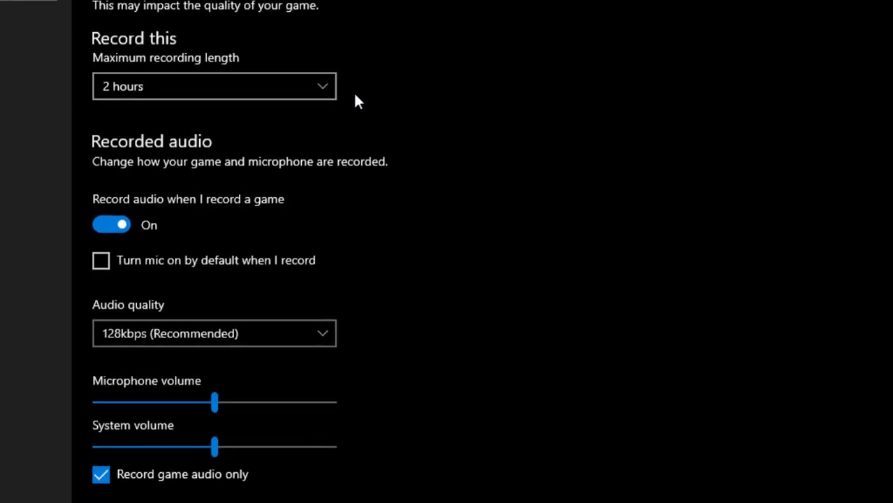
scroll(421, 161, up, 3)
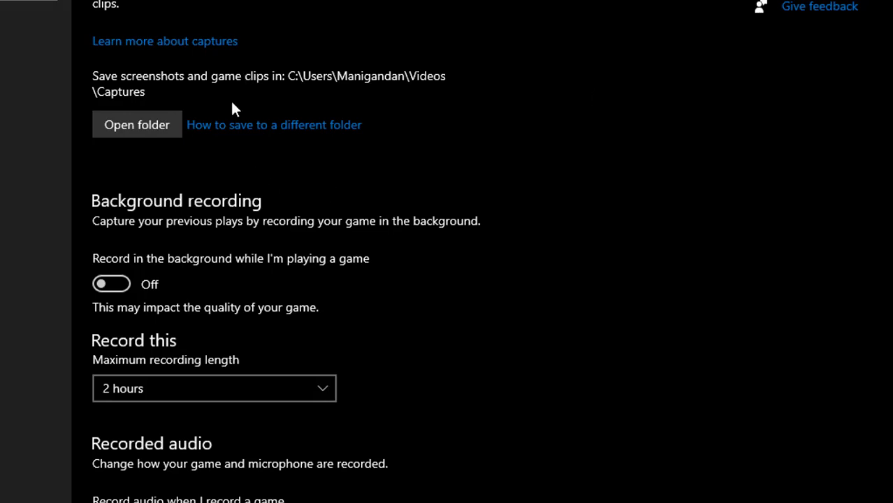
scroll(217, 269, down, 3)
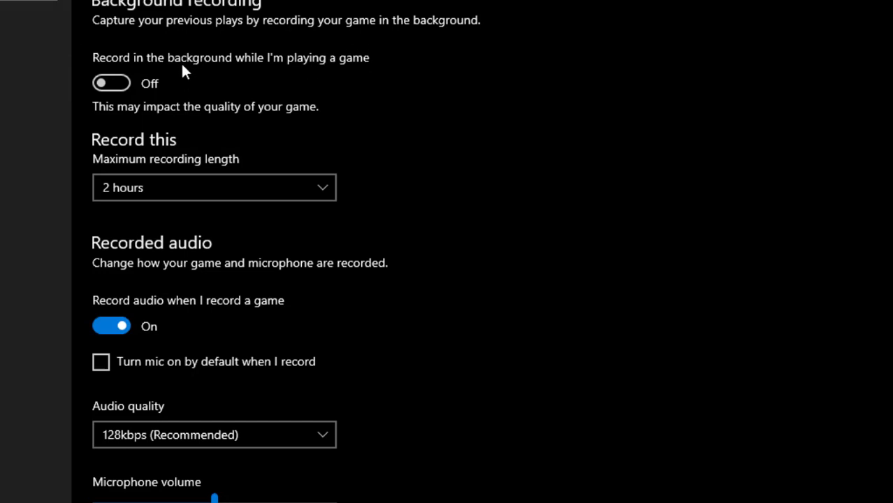
click(121, 83)
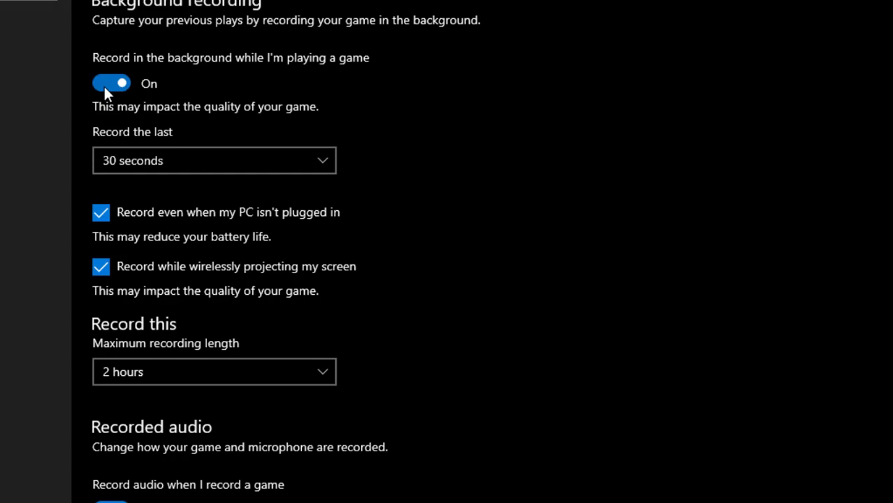
click(104, 86)
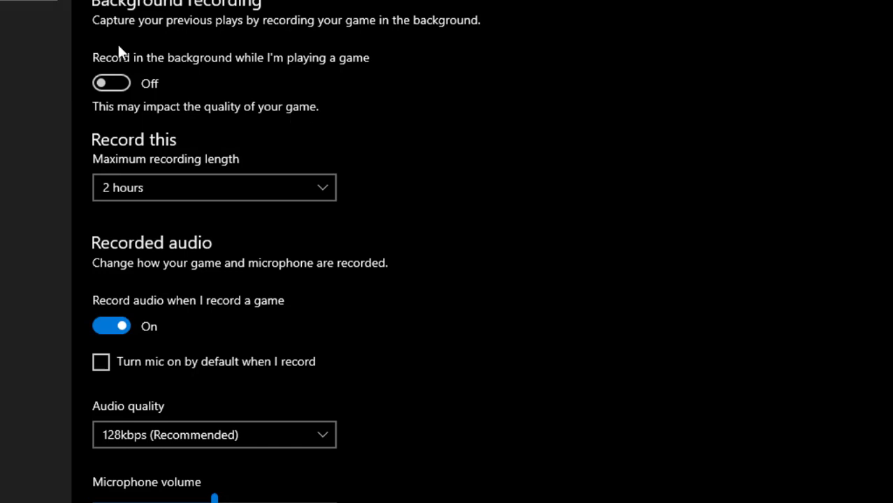
scroll(411, 227, down, 5)
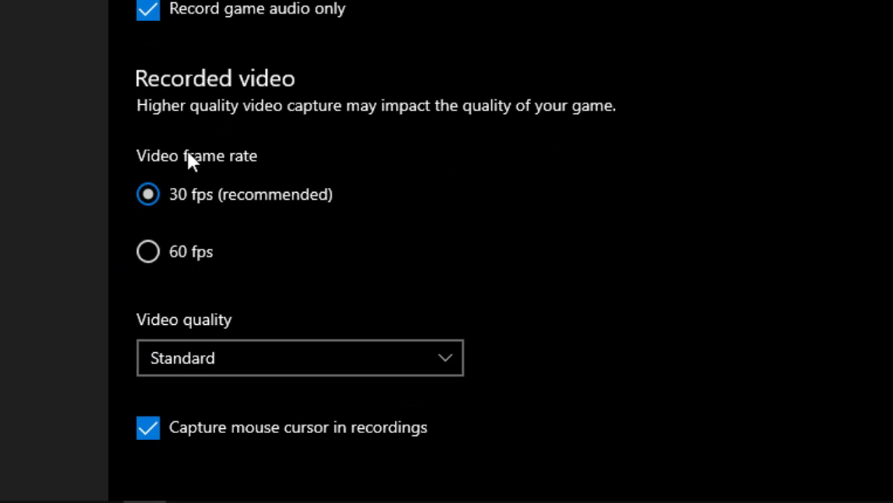
- Change the Captures video quality from Standard to High
click(208, 362)
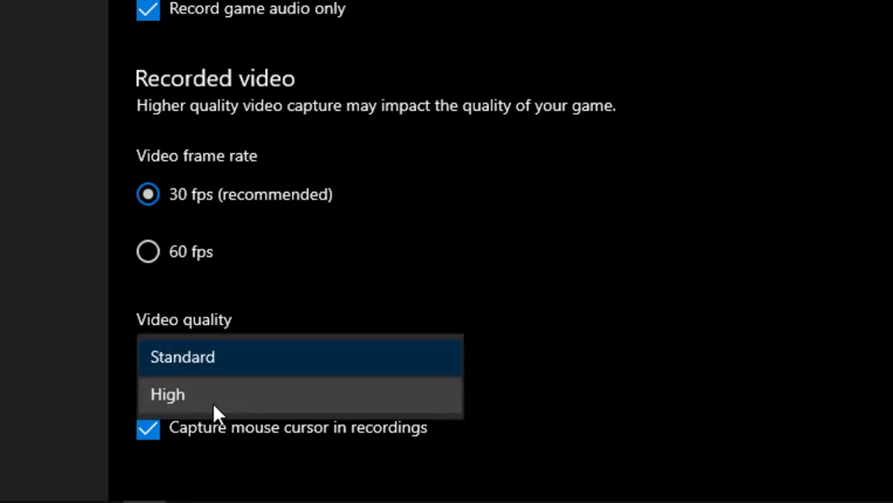
click(192, 397)
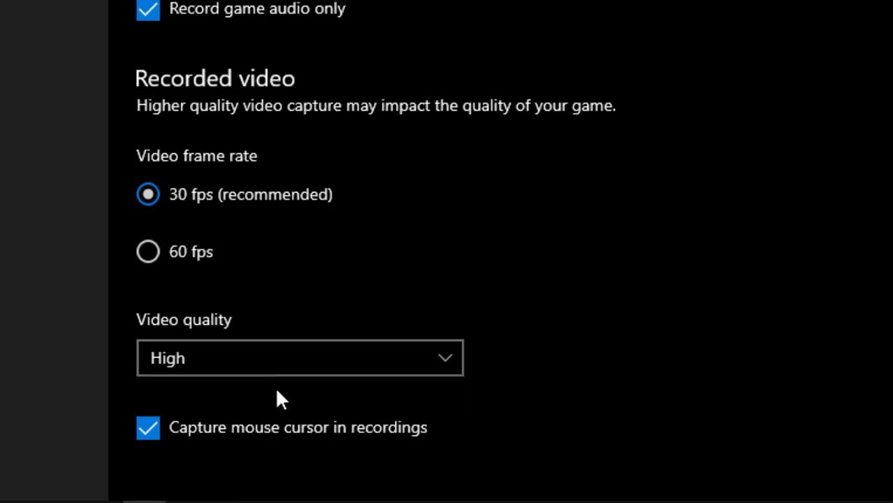
click(190, 369)
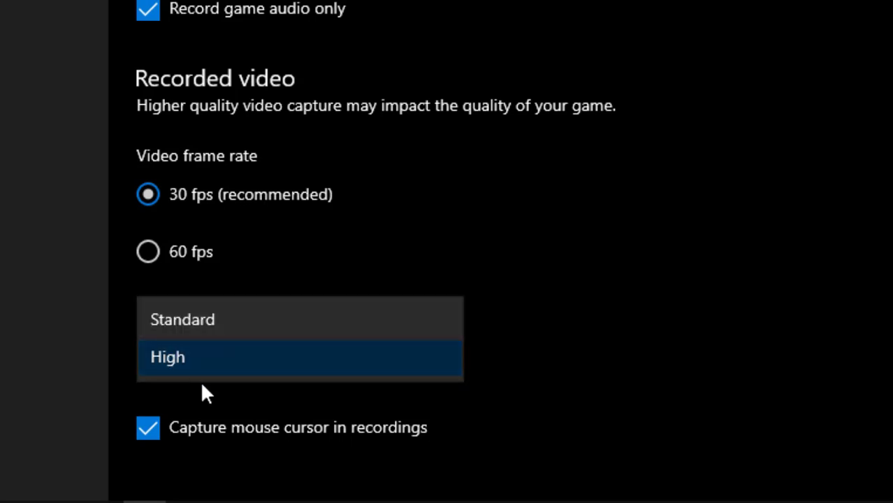
click(379, 359)
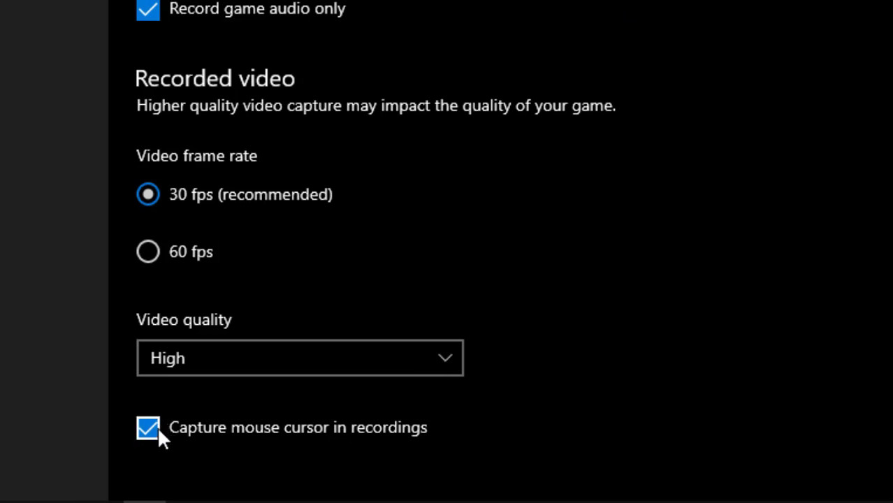
- Go to the Broadcasting page in the Gaming sidebar
scroll(611, 59, up, 2)
scroll(607, 53, up, 5)
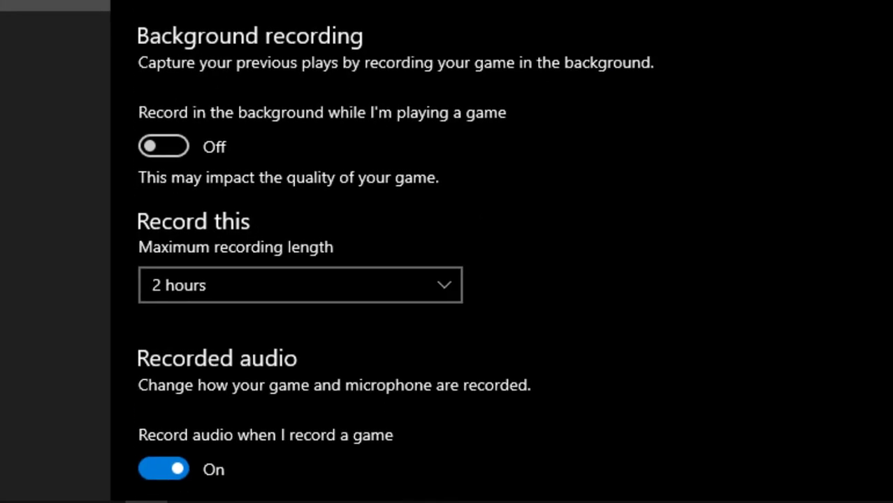
click(56, 211)
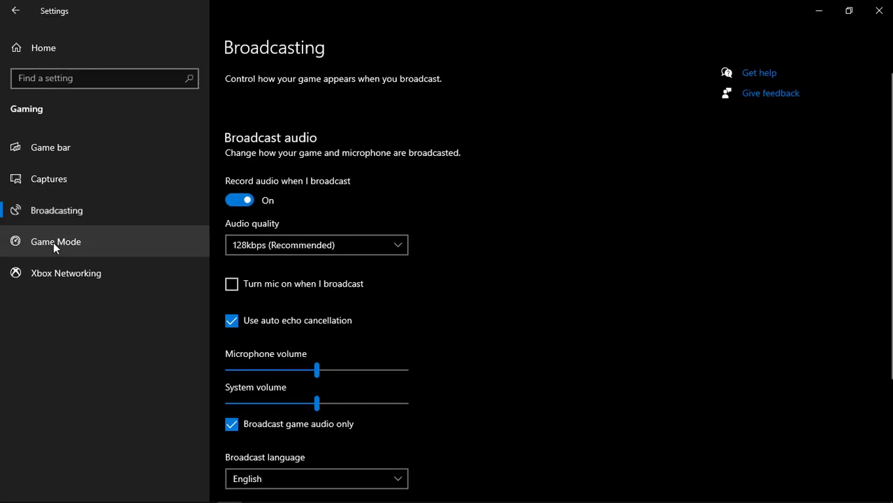
- Review the Game bar shortcuts such as Win+Alt+R and Win+Alt+M, then close Settings
click(95, 151)
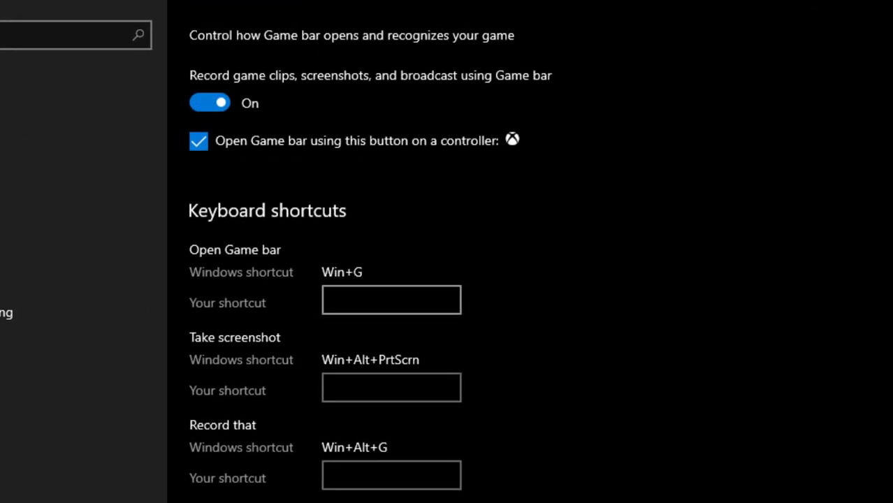
scroll(261, 241, down, 5)
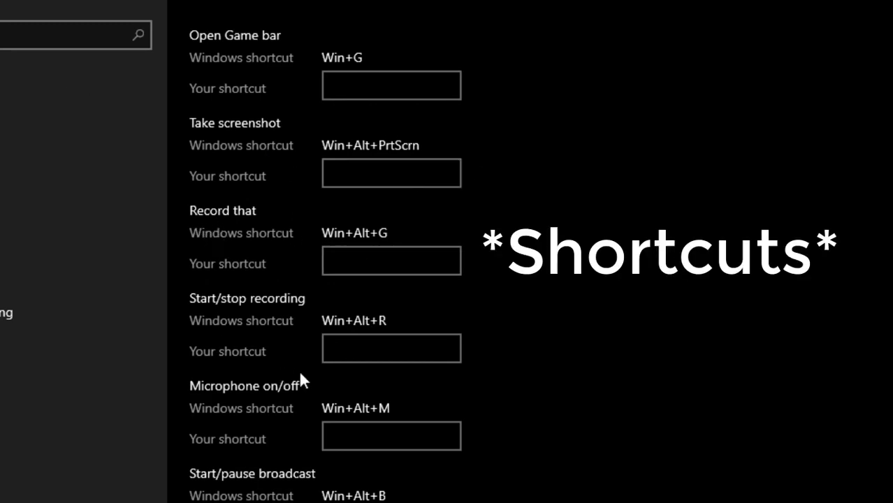
scroll(286, 294, down, 3)
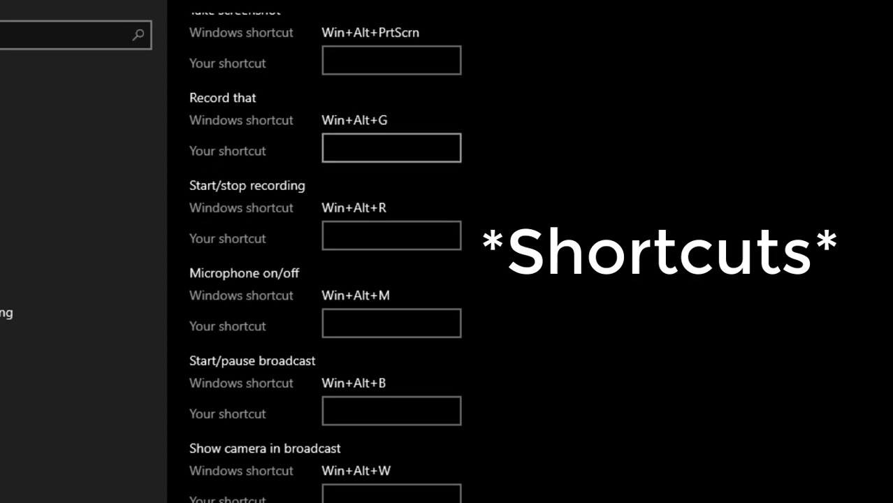
scroll(369, 149, up, 5)
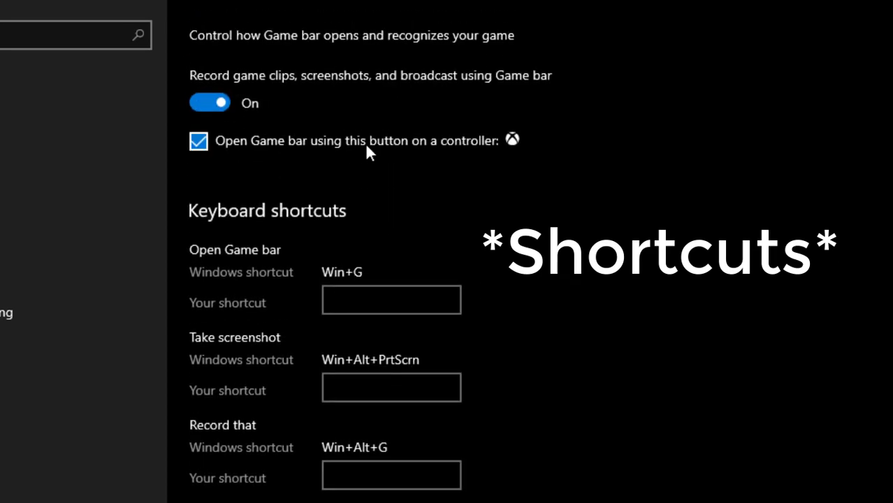
scroll(394, 363, down, 5)
scroll(393, 363, up, 5)
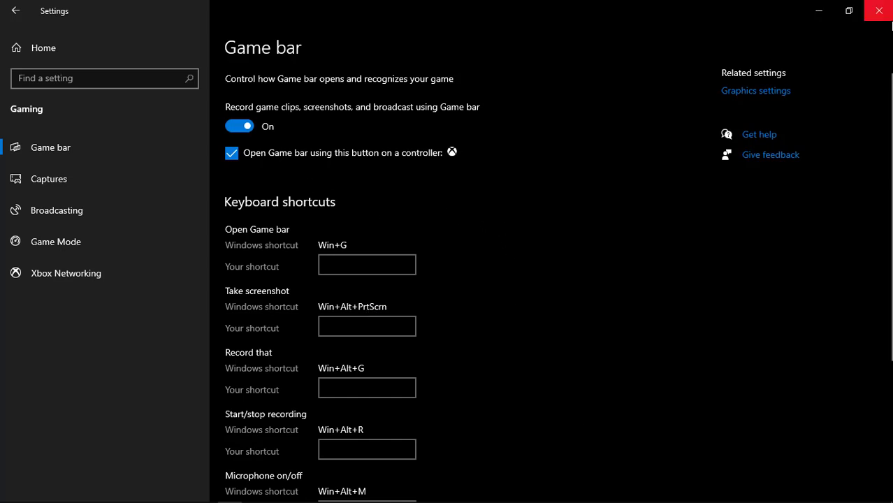
click(882, 8)
- Search Start for 'video ed' and launch the Video editor app
click(11, 493)
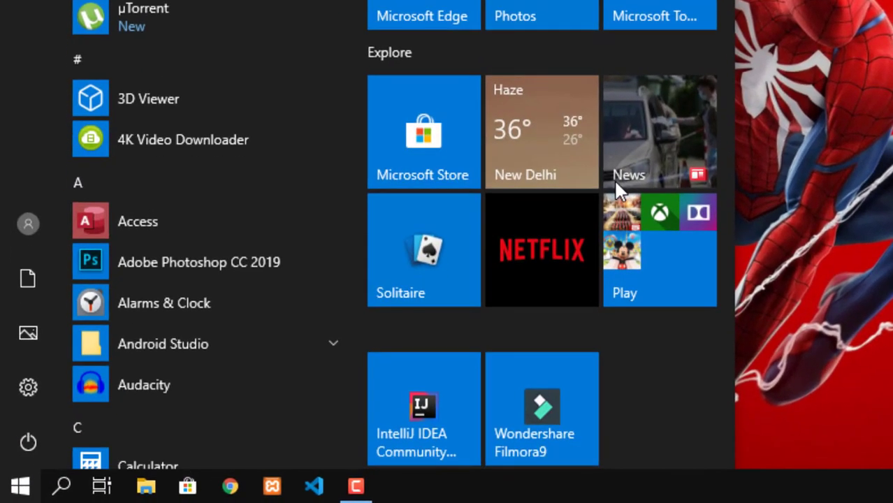
click(355, 316)
key(super)
text(video )
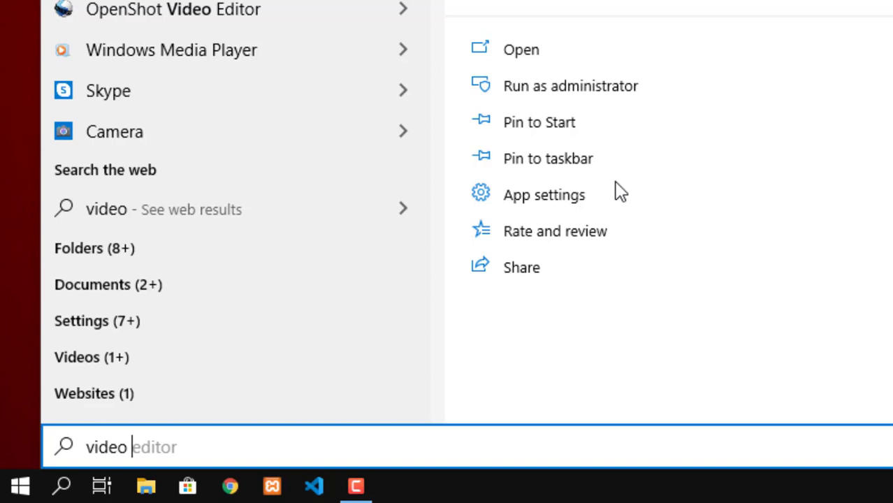
text(ed)
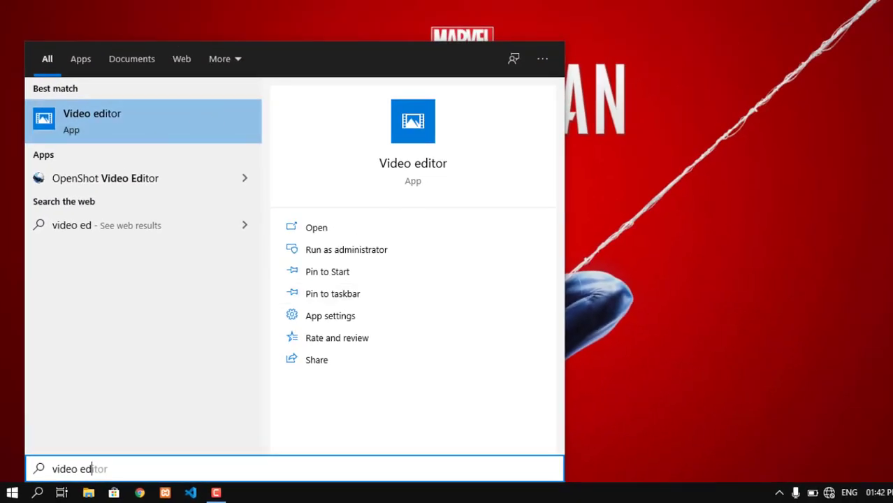
click(90, 124)
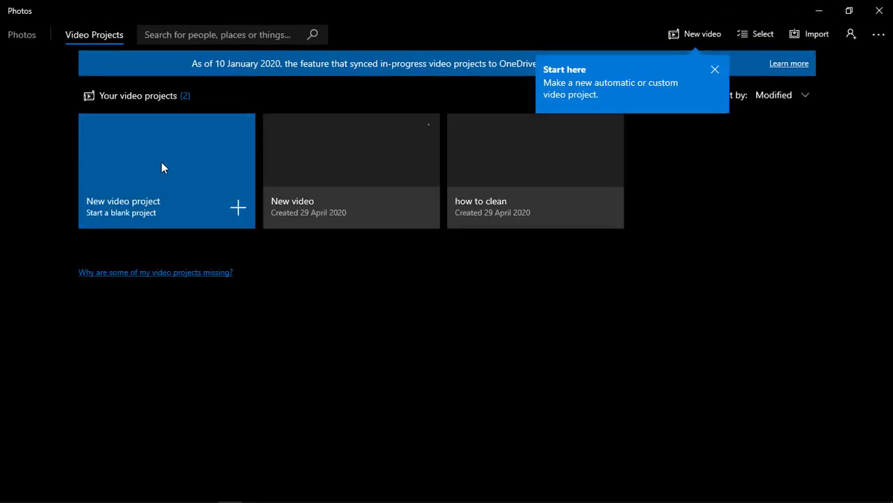
- Back on Video Projects, dismiss the Start here tip and create a new blank video project
click(25, 35)
click(111, 37)
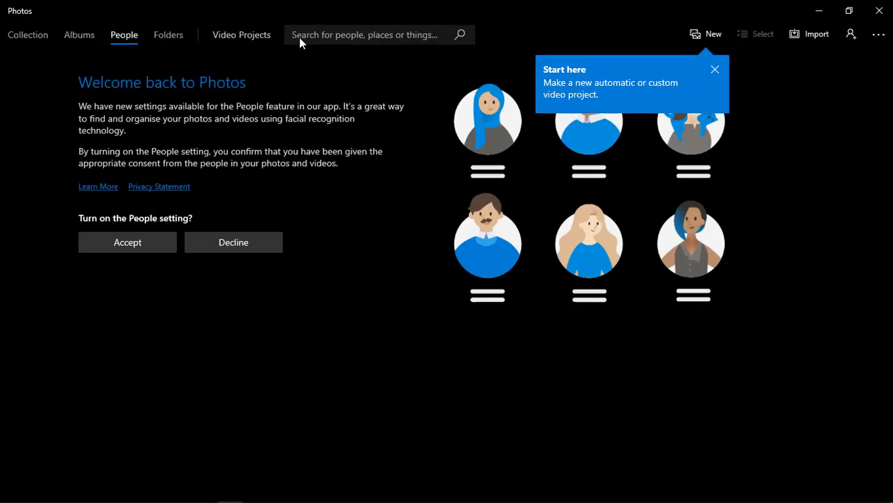
click(236, 34)
click(716, 70)
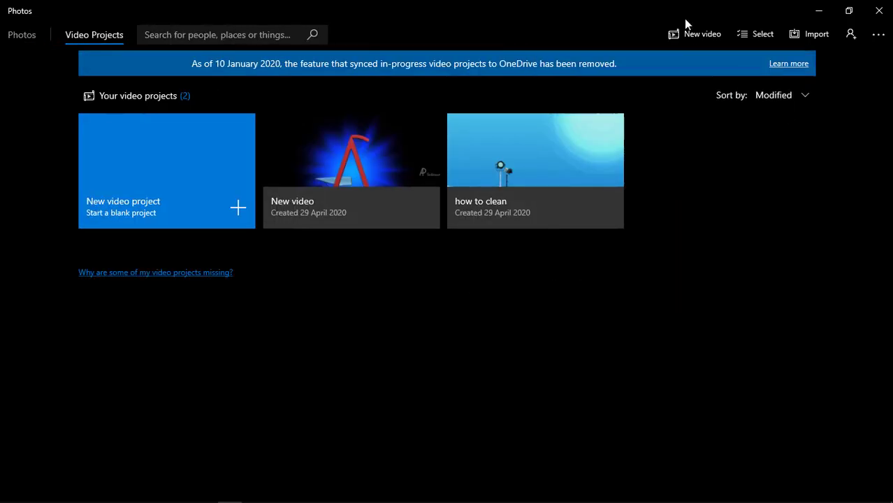
click(694, 34)
click(682, 67)
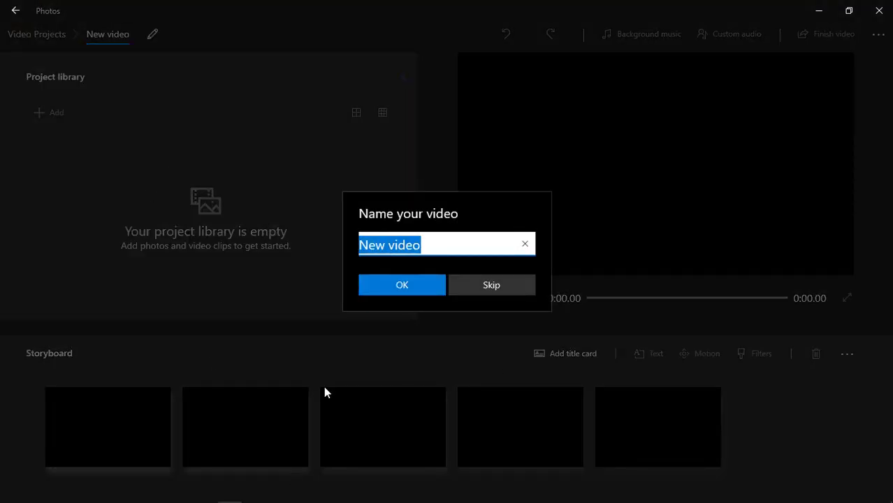
- Keep the name 'New video', import the comedy .mp4 from this PC, and drag it onto the storyboard
click(408, 277)
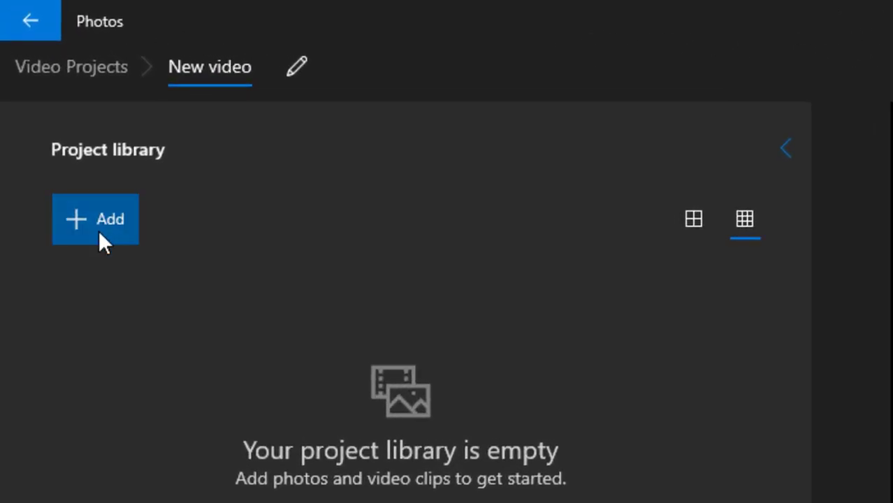
click(55, 132)
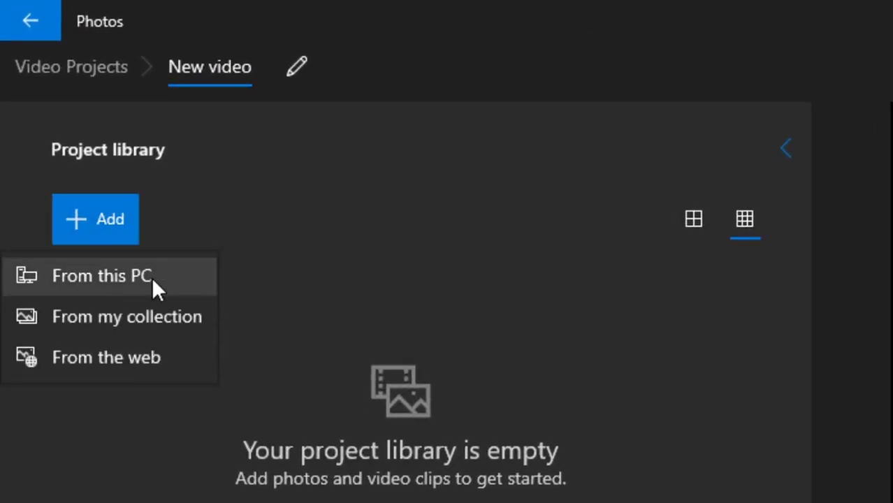
click(4, 274)
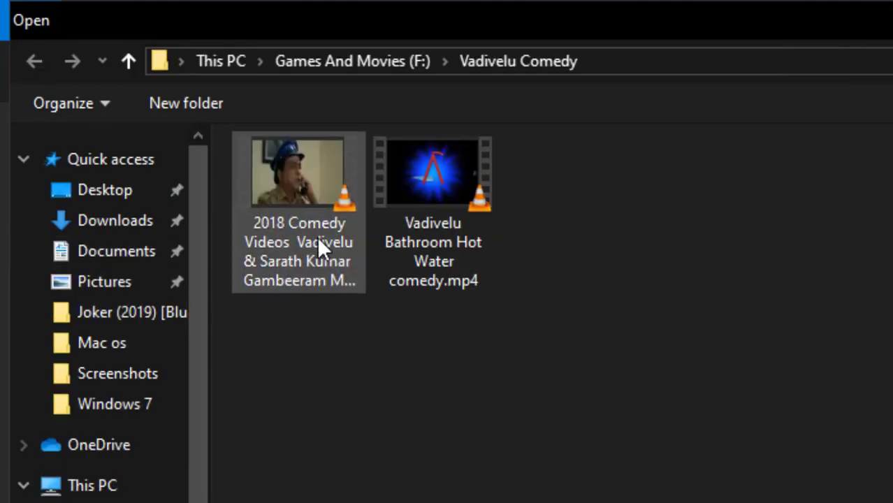
click(316, 236)
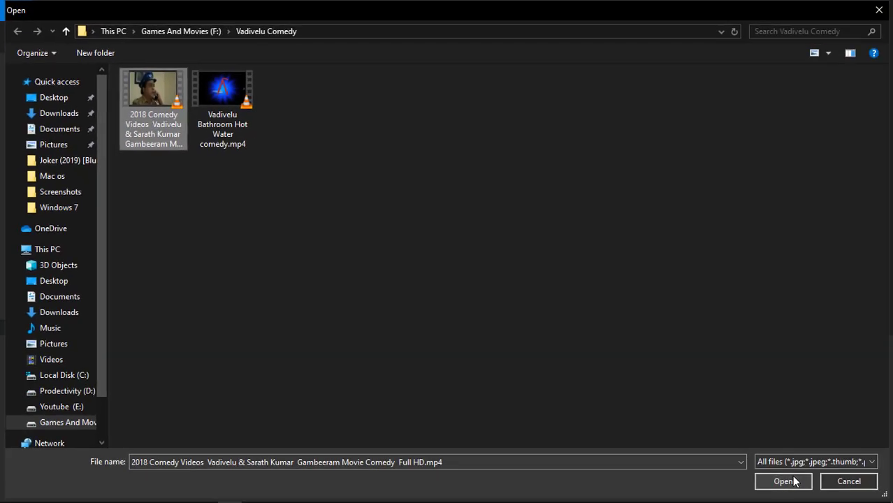
click(793, 480)
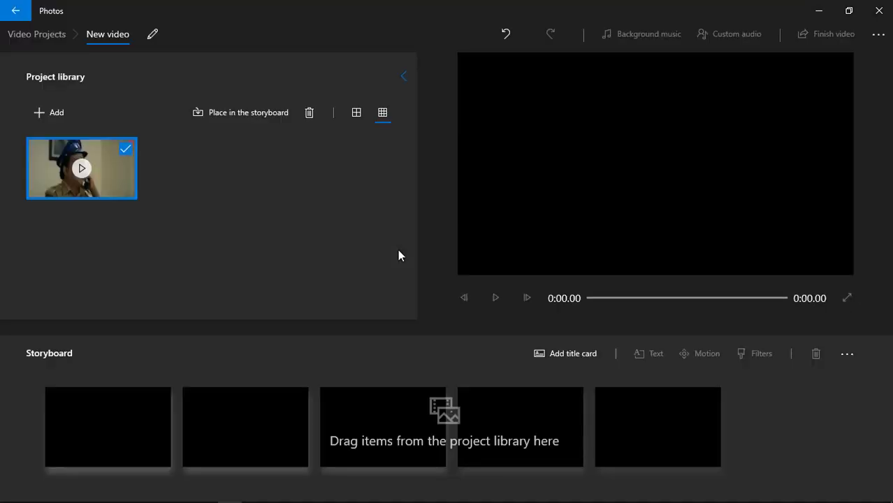
drag(103, 168, 124, 440)
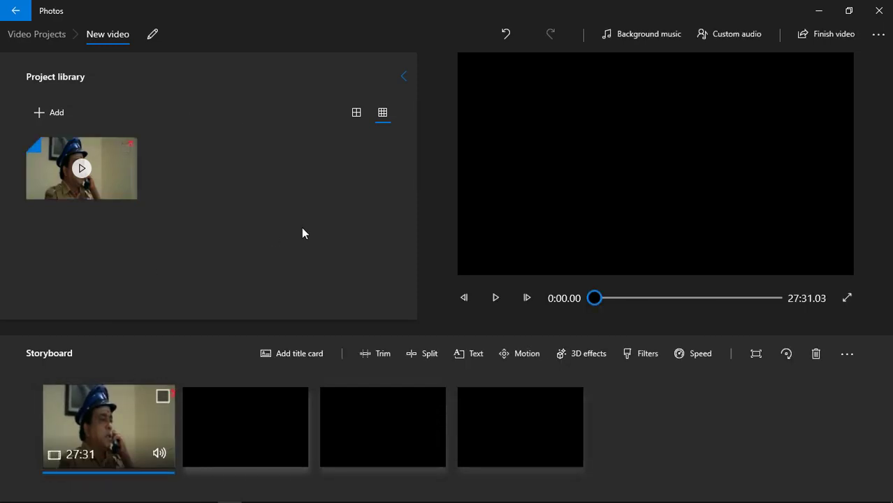